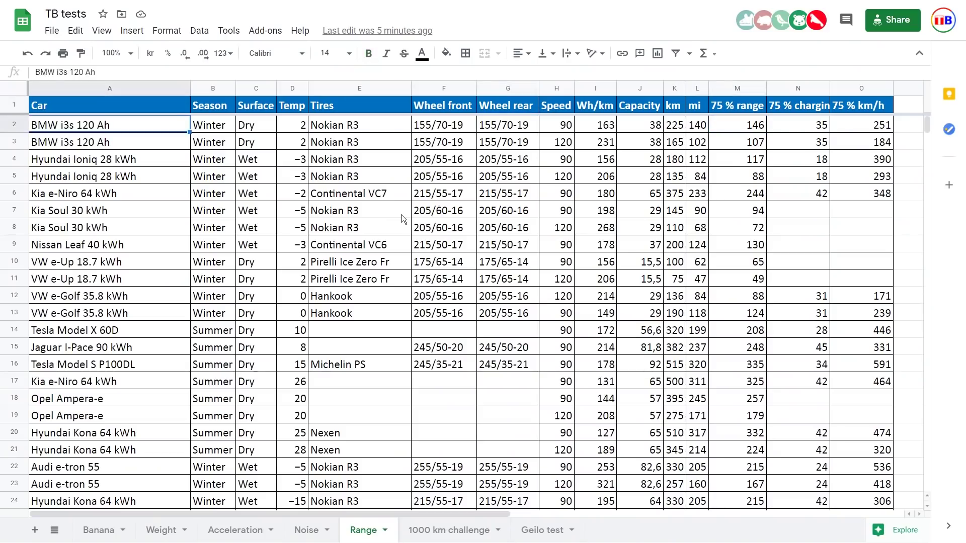
key("Down")
key("Down")
key("Down")
key("Down")
key("Down")
key("Down")
key("Down")
key("Down")
key("Down")
key("Down")
key("Down")
key("Down")
key("Down")
key("Right")
key("Right")
key("Right")
key("Right")
key("Right")
key("Right")
key("Right")
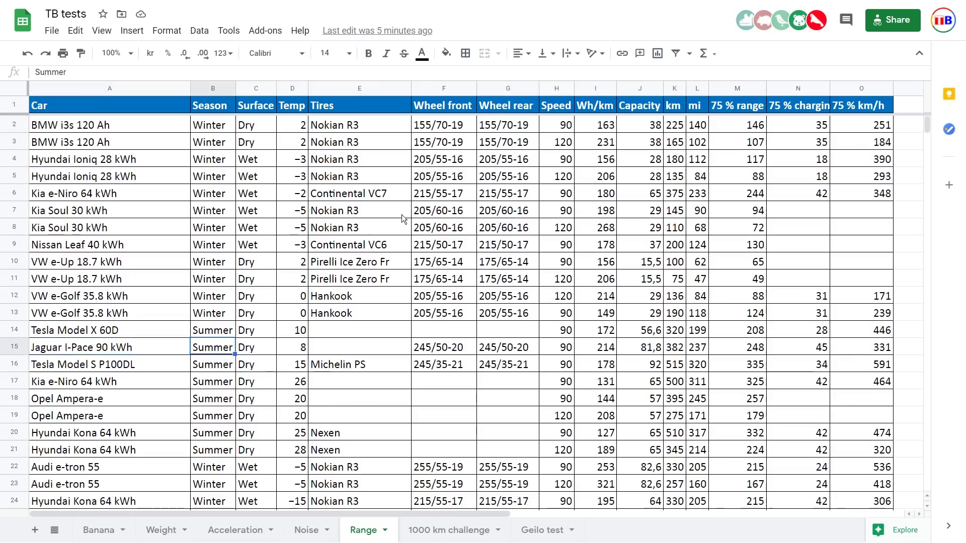
key("Right")
key("Right")
key("Up")
key("Up")
key("Up")
key("Up")
key("Up")
key("Up")
key("Up")
key("Up")
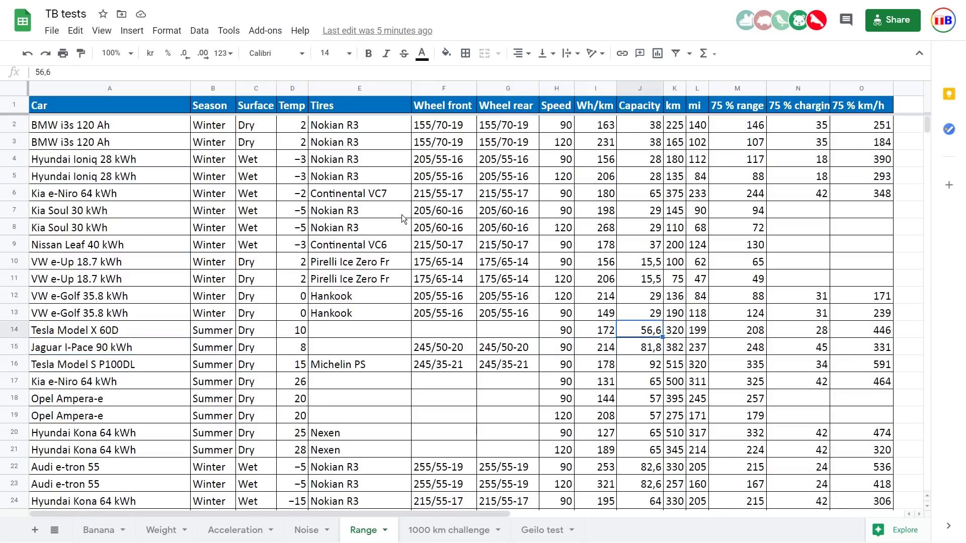
key("Right")
key("Right")
key("Up")
key("Up")
key("Up")
key("Up")
key("Up")
key("Up")
key("Right")
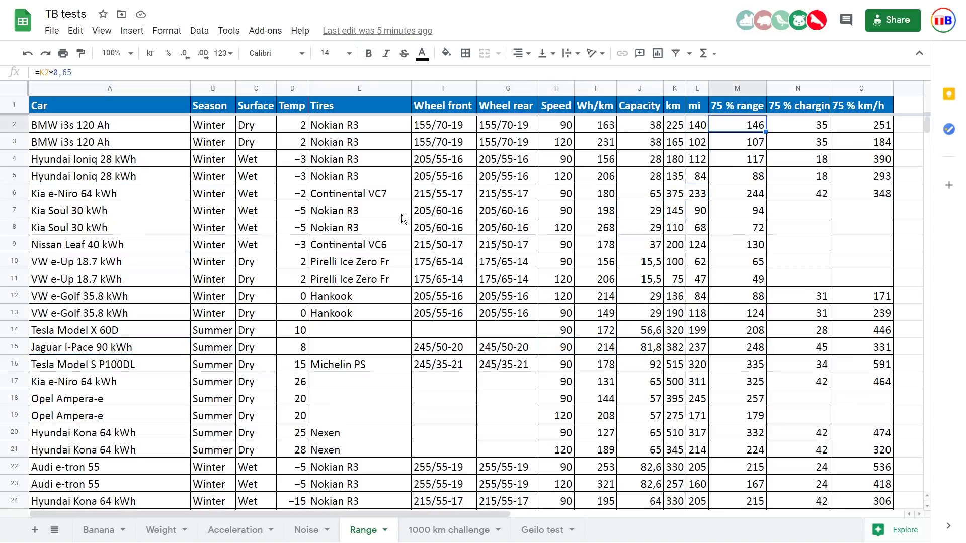
key("Down")
key("Up")
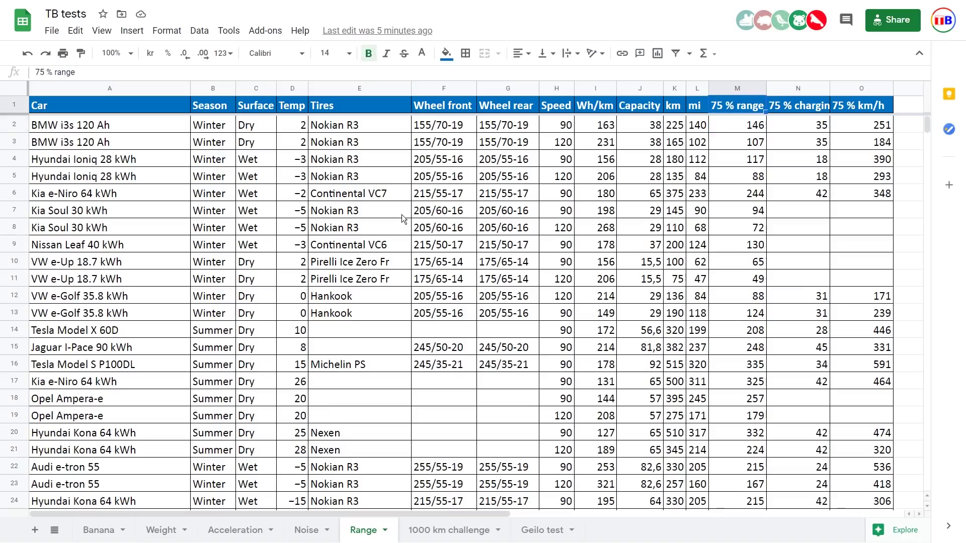
key("Down")
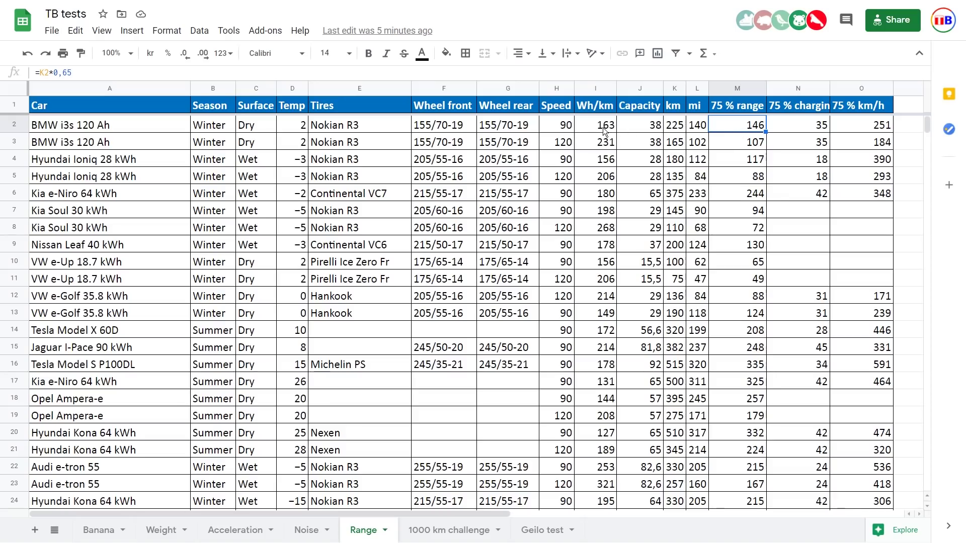
left_click(287, 125)
left_click(296, 176)
left_click(296, 387)
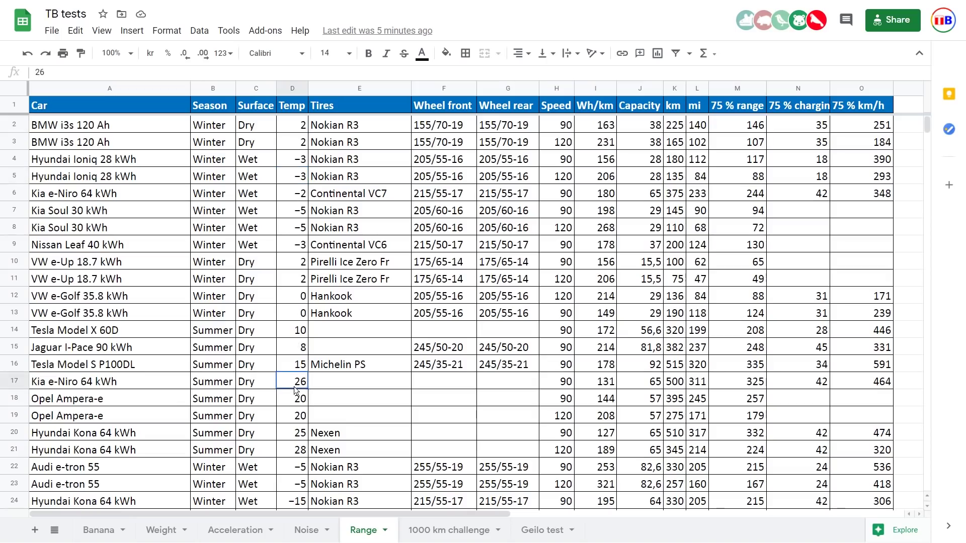
left_click(728, 385)
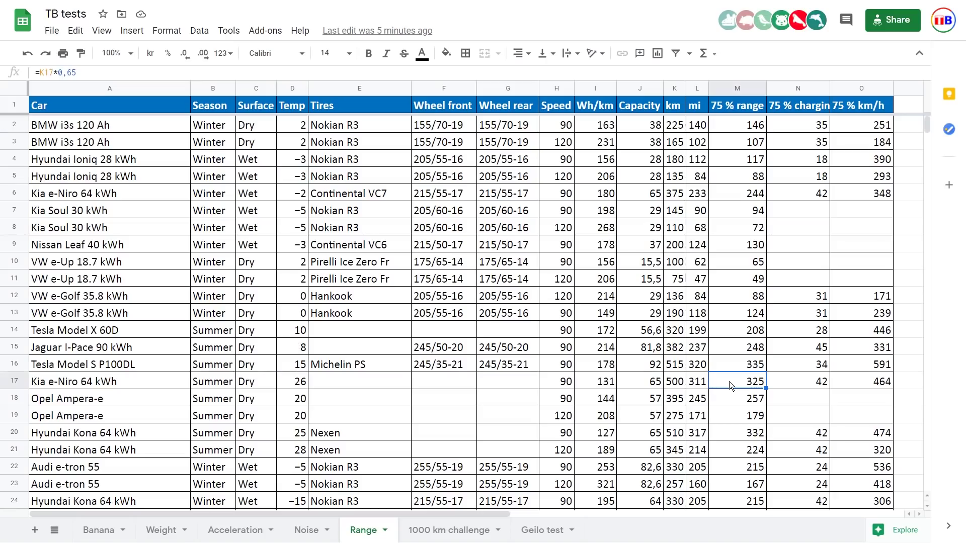
left_click(795, 378)
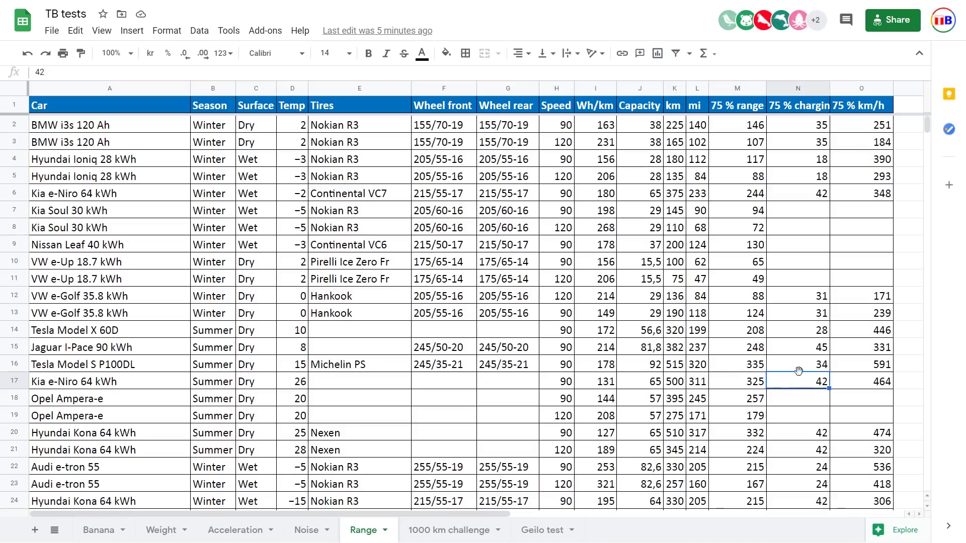
left_click(805, 130)
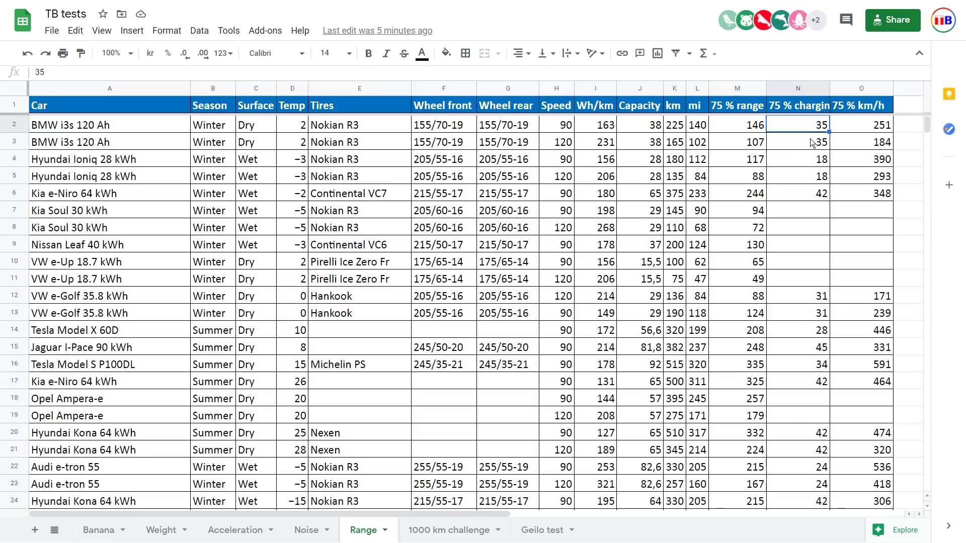
left_click(808, 144)
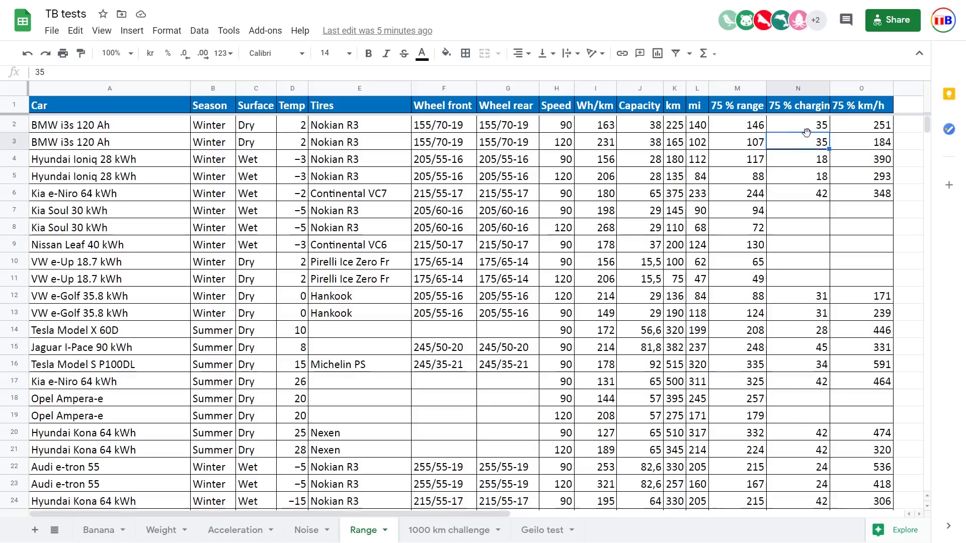
left_click(801, 126)
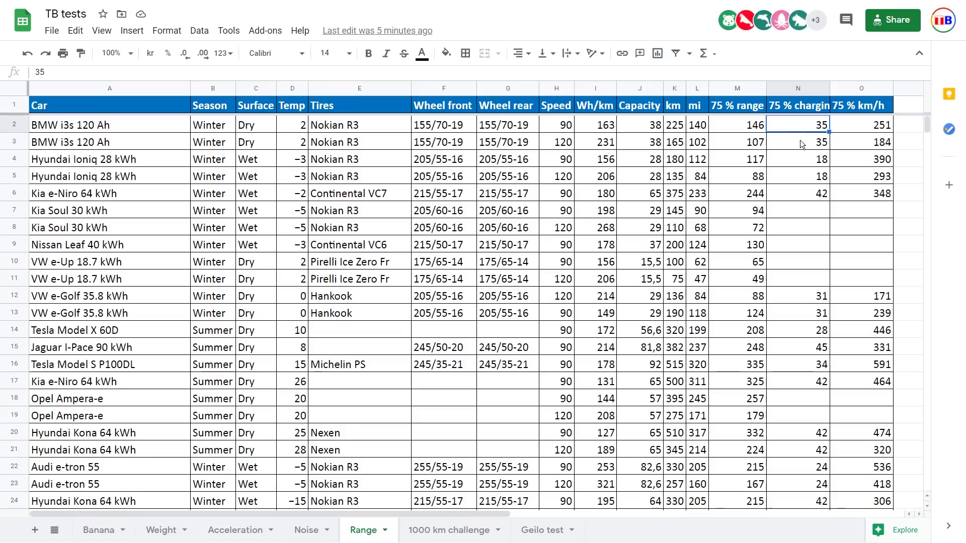
left_click(800, 140)
left_click(801, 124)
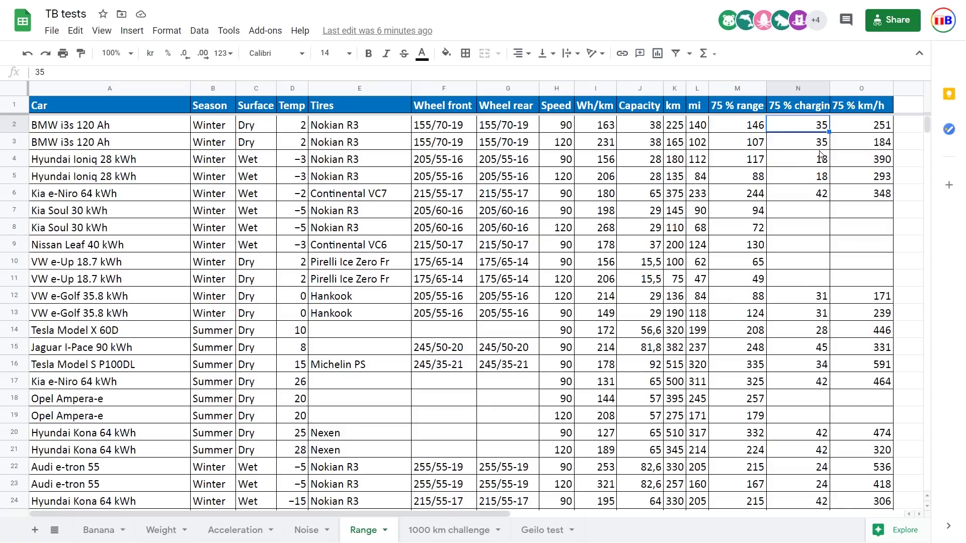
left_click(867, 126)
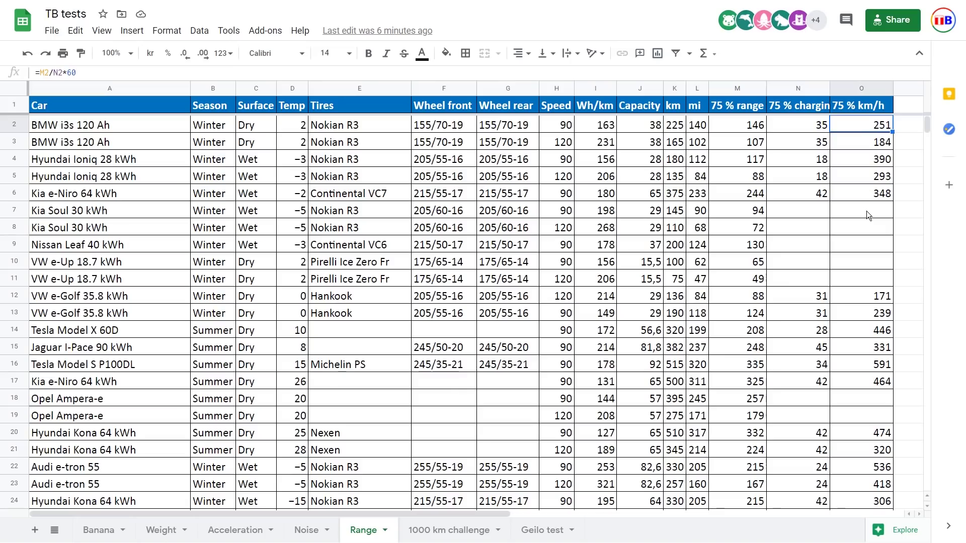
key("Down")
key("Up")
double_click(846, 122)
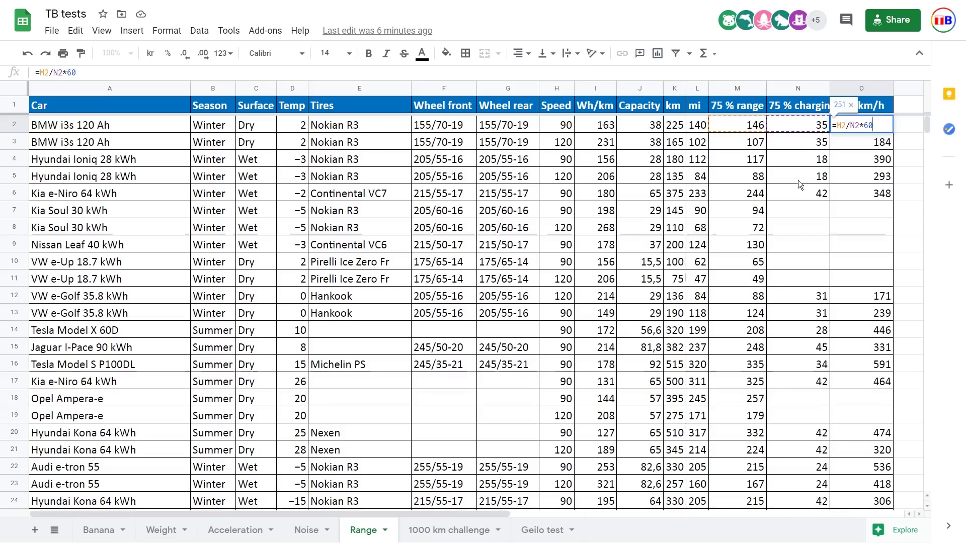
key("Escape")
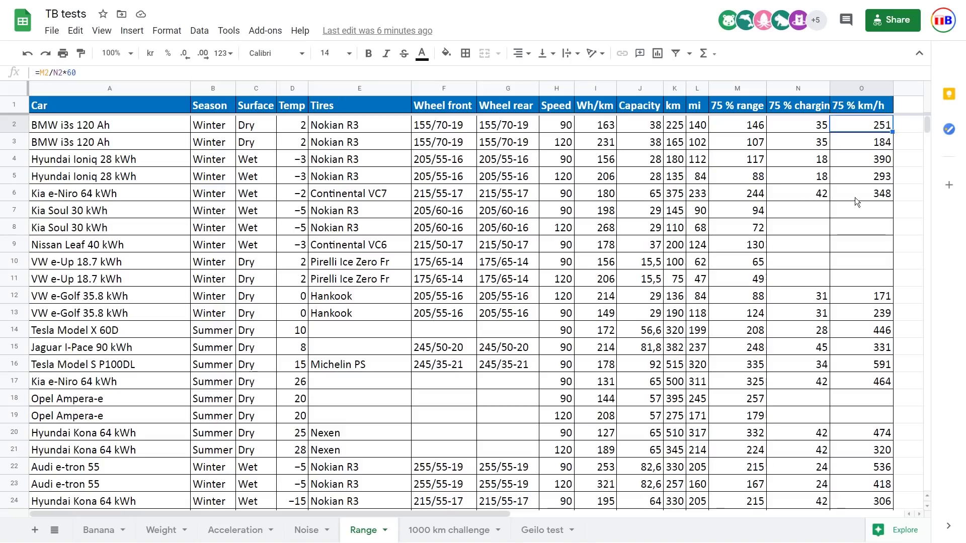
key("Left")
key("Left")
key("Left")
key("Left")
key("Down")
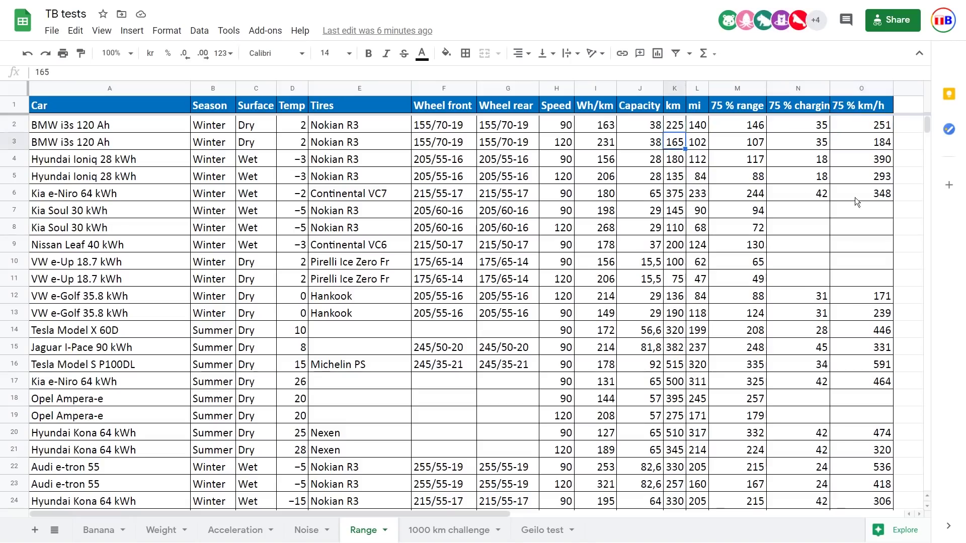
key("Down")
key("Down")
key("Down")
key("Down")
key("Down")
key("Down")
key("Down")
key("Right")
key("Right")
key("Right")
key("Down")
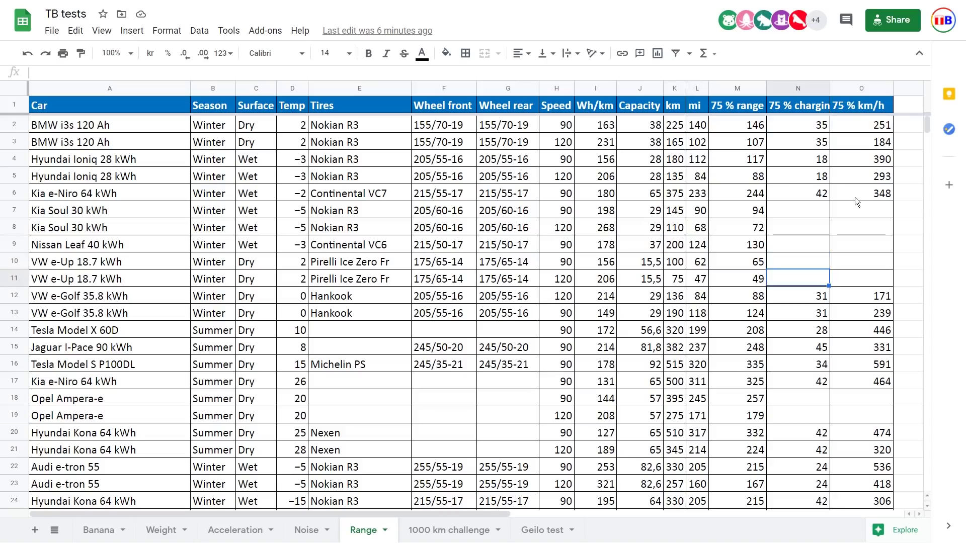
key("Left")
key("Left")
key("Down")
key("Right")
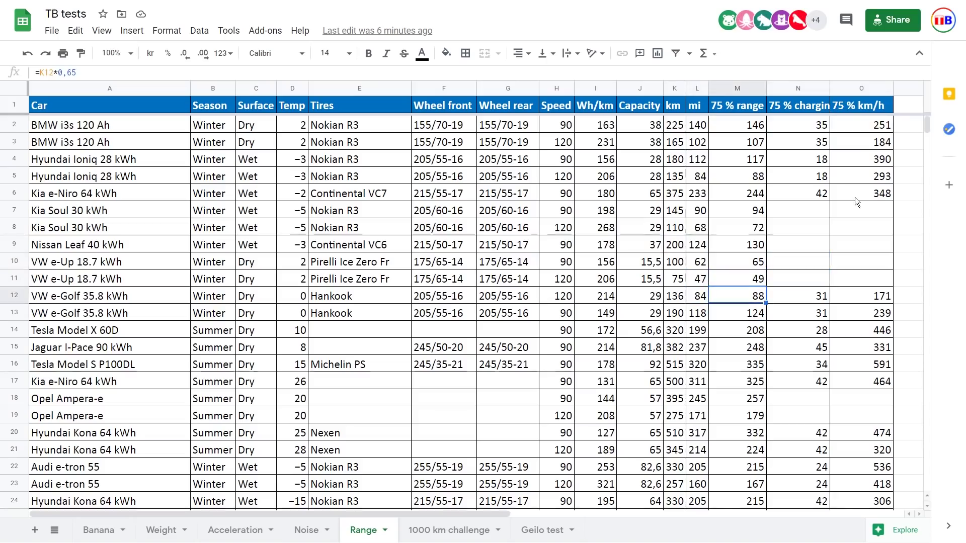
key("Down")
key("Down")
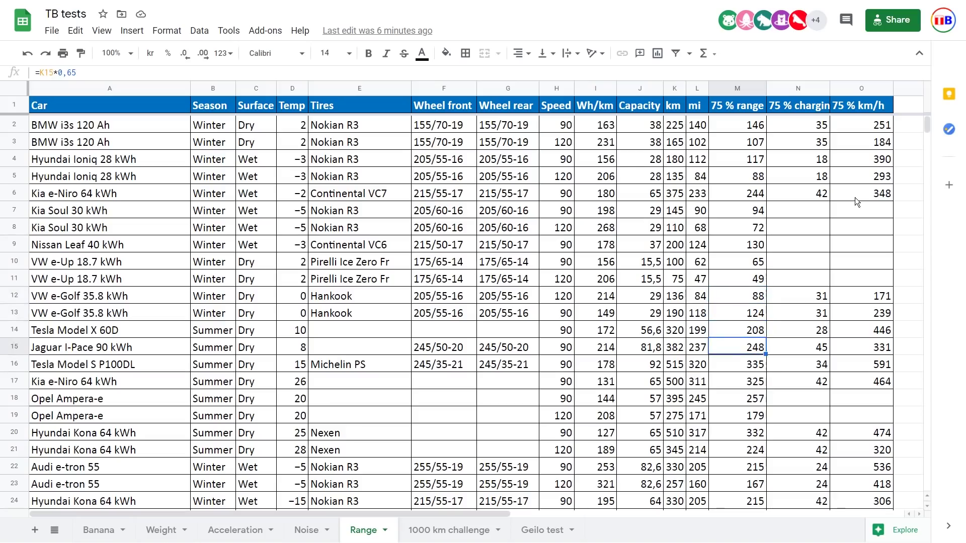
key("Up")
key("Up")
key("Up")
key("Up")
key("Up")
key("Up")
key("Up")
key("Up")
key("Up")
key("Up")
key("Up")
key("Up")
key("Up")
key("Down")
key("Down")
key("Down")
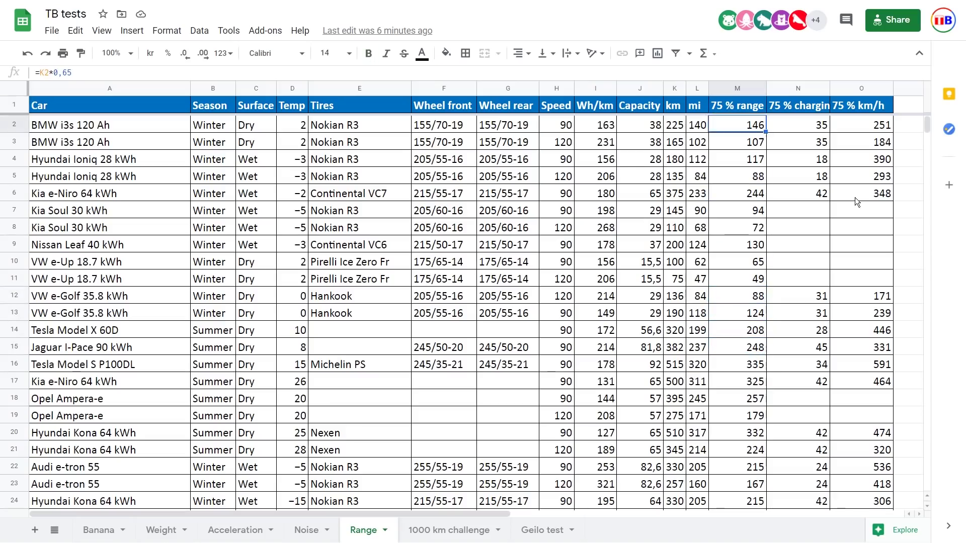
key("Down")
key("Down")
key("Down")
key("Down")
key("Down")
key("Down")
key("Down")
key("Down")
key("Down")
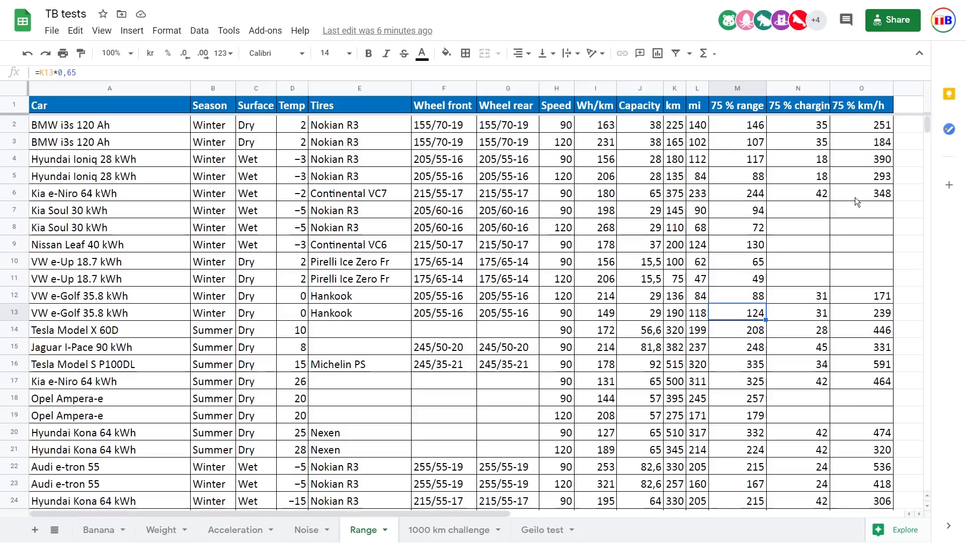
key("Down")
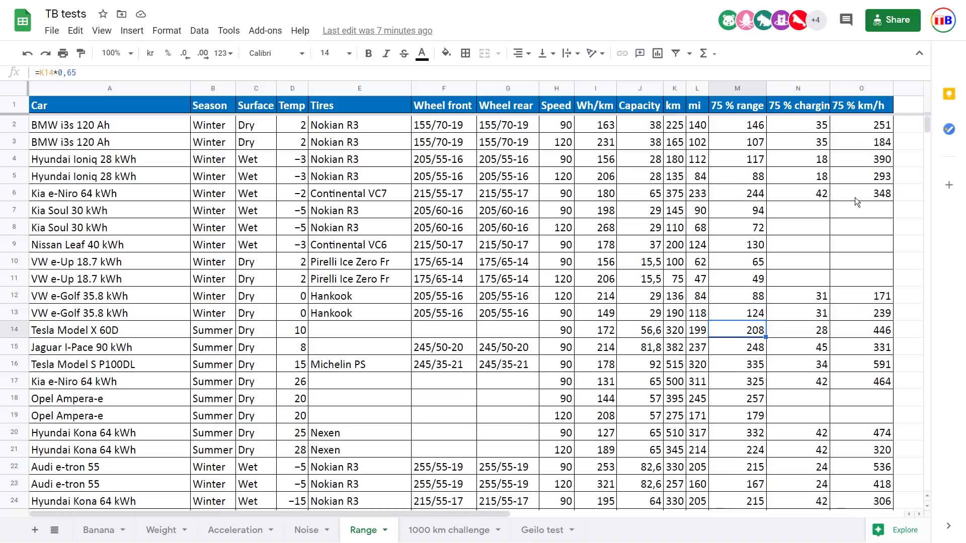
key("Up")
key("Up")
key("Up")
key("Up")
key("Up")
key("Up")
key("Up")
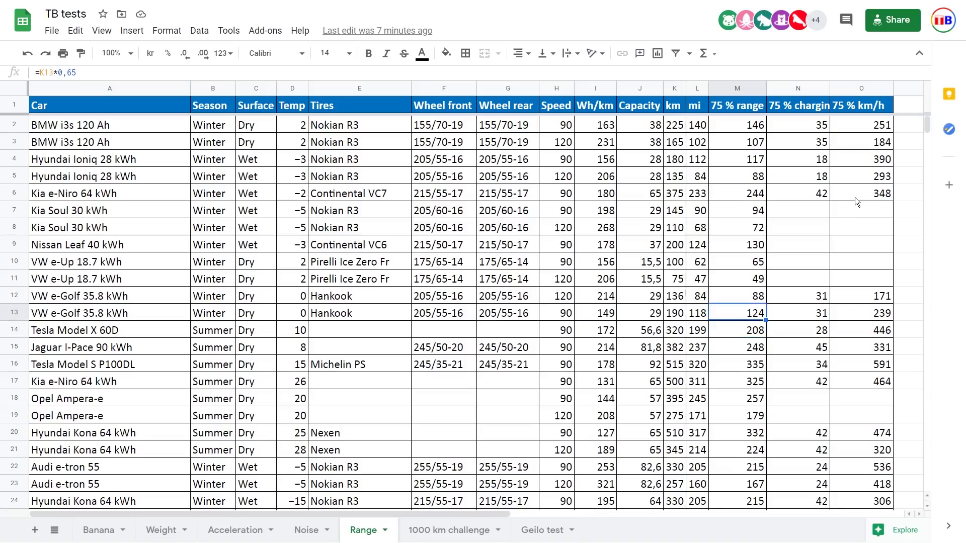
key("Down")
key("Down")
key("Down")
key("Down")
key("Down")
key("Down")
left_click(885, 88)
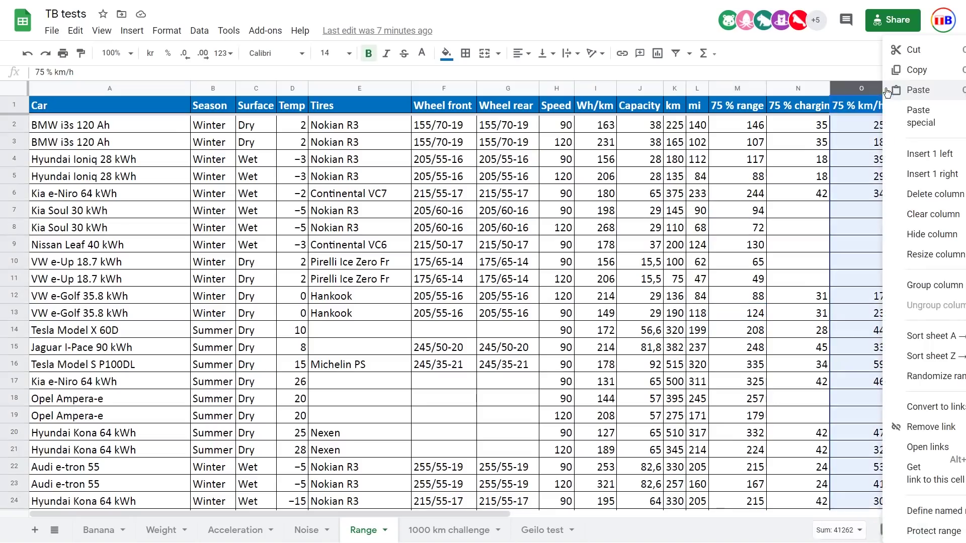
left_click(929, 358)
left_click(751, 128)
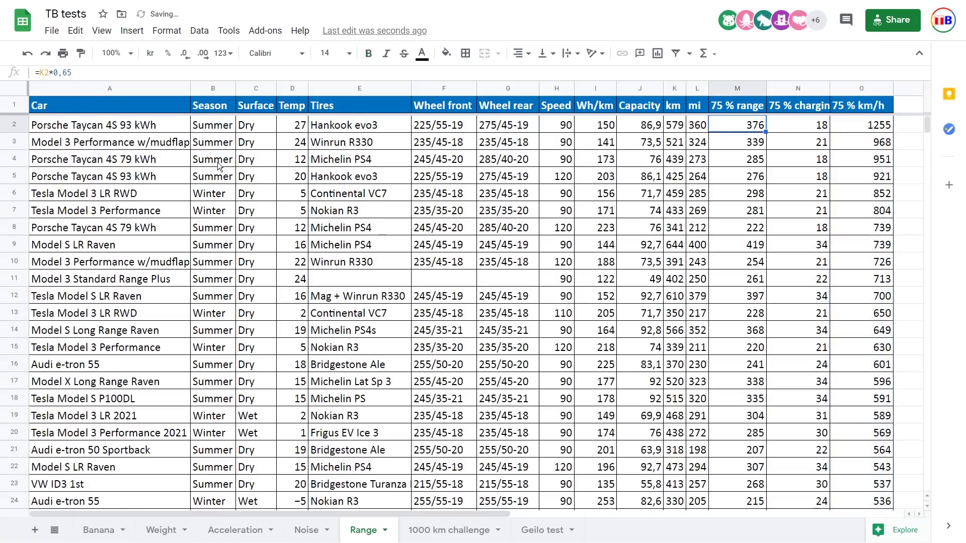
left_click(163, 124)
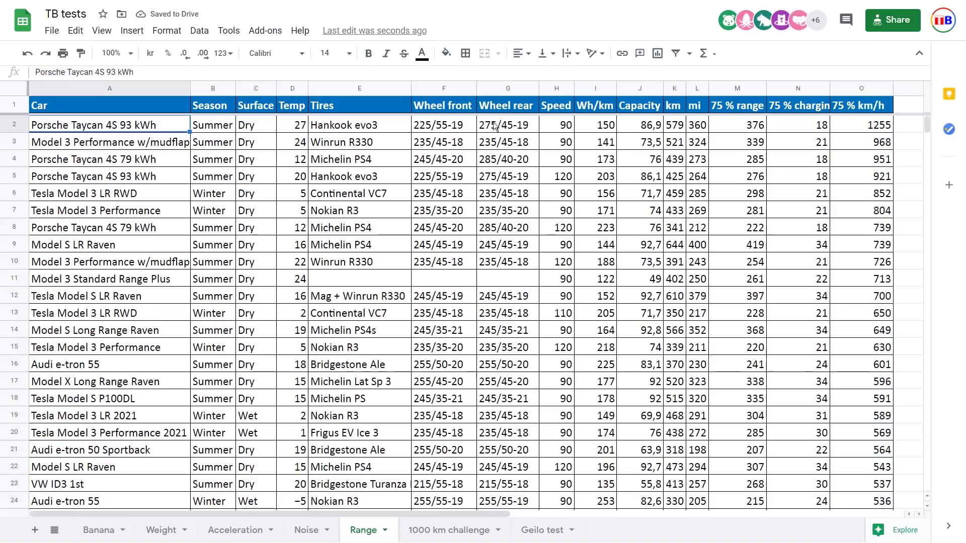
left_click(867, 128)
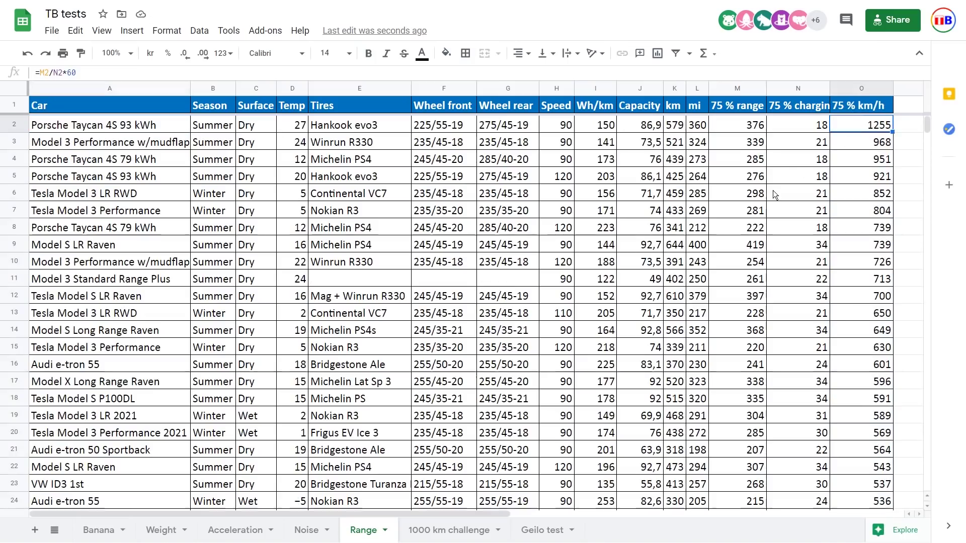
key("Left")
key("Right")
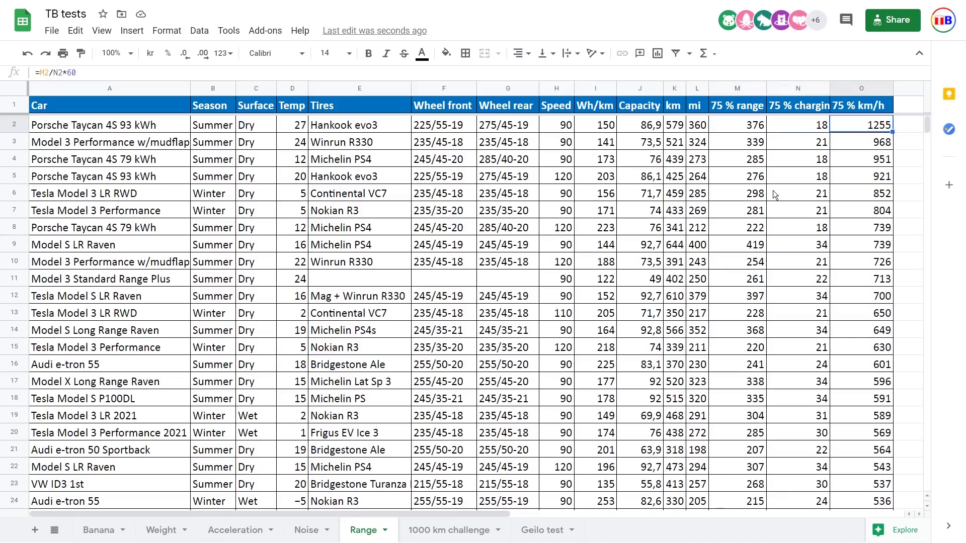
key("Left")
key("Left")
key("Left")
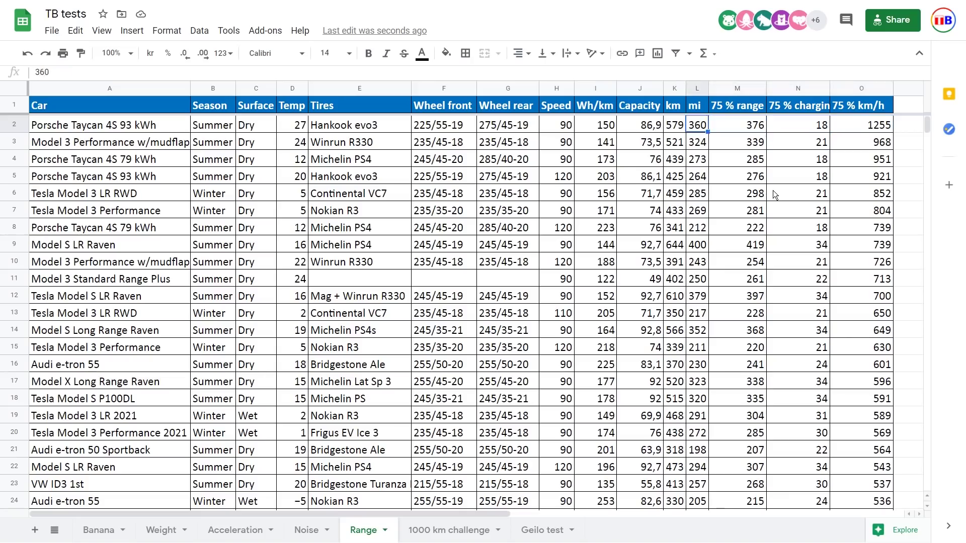
key("Right")
key("Left")
key("Left")
key("Left")
key("Left")
key("Left")
key("Left")
key("Left")
key("Left")
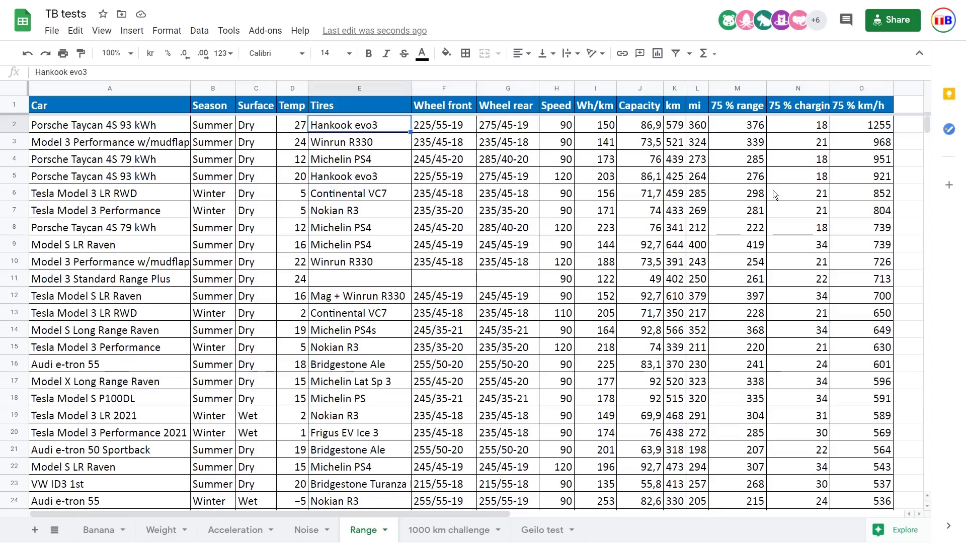
key("Right")
key("Right")
key("Right")
key("Right")
key("Right")
key("Right")
key("Right")
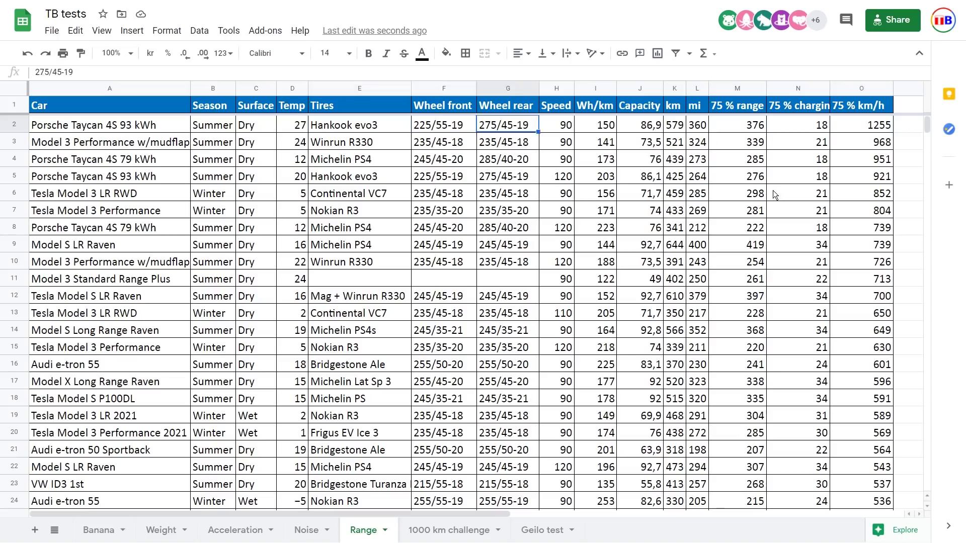
key("Right")
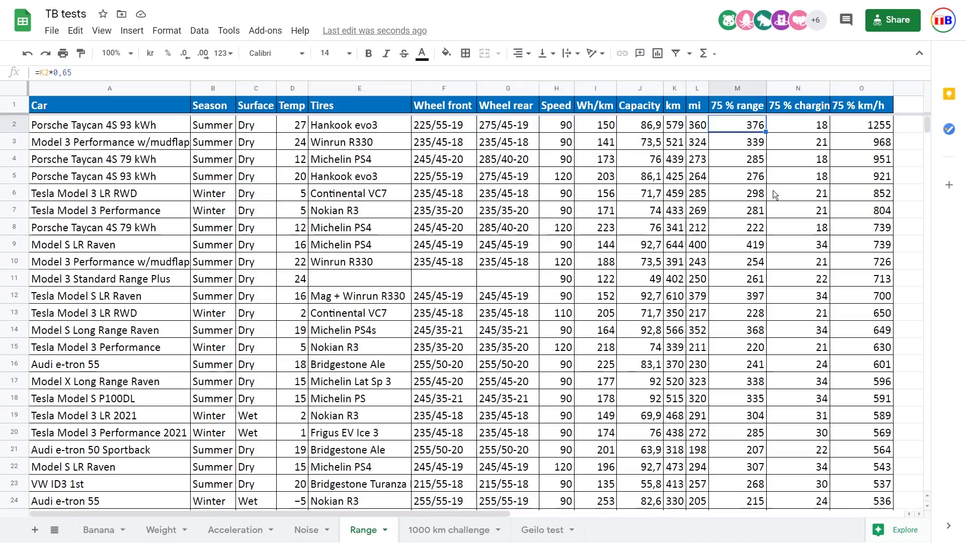
key("Right")
key("Left")
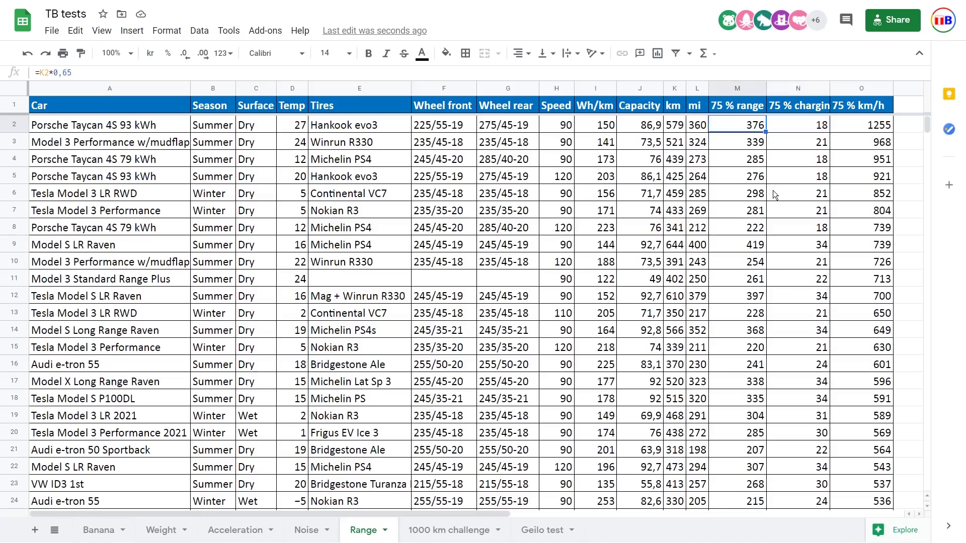
key("Right")
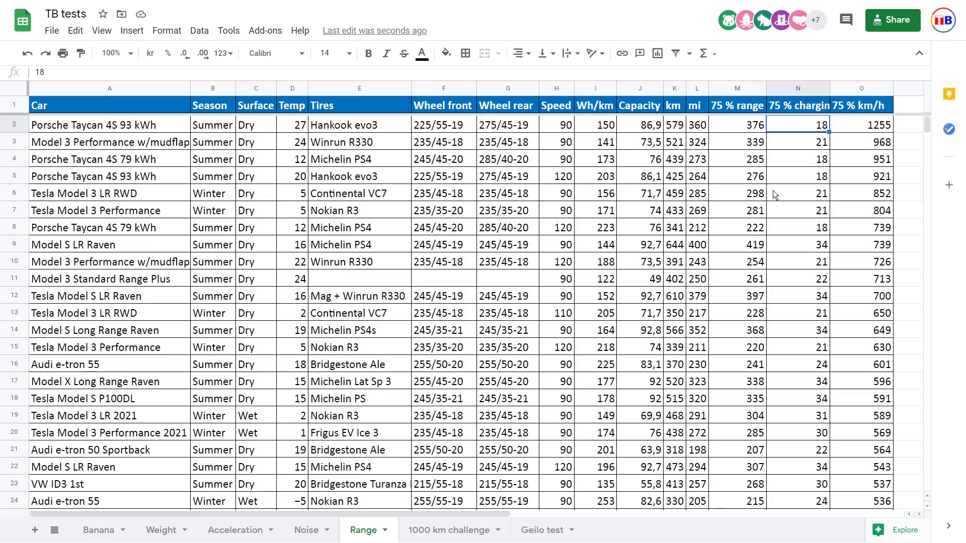
key("Down")
key("Down")
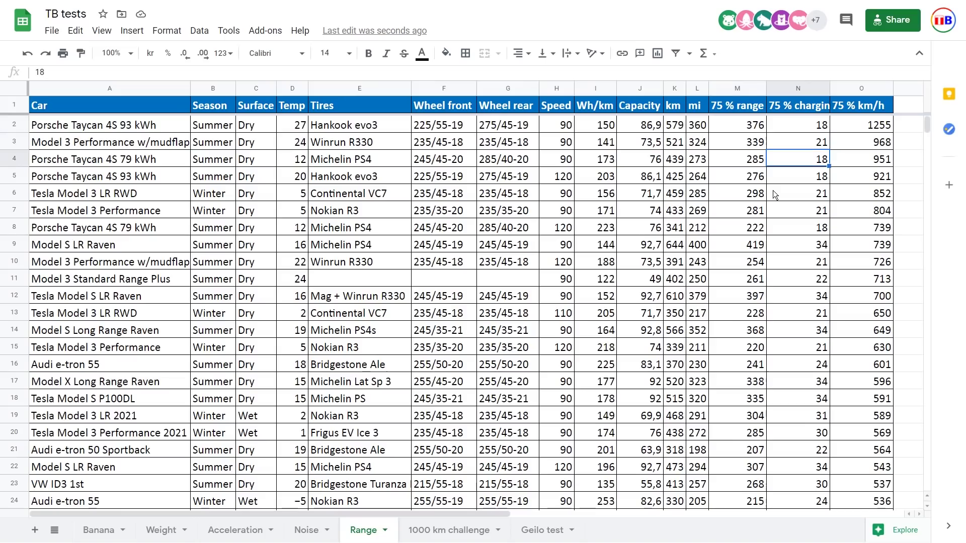
key("Left")
key("Right")
key("Left")
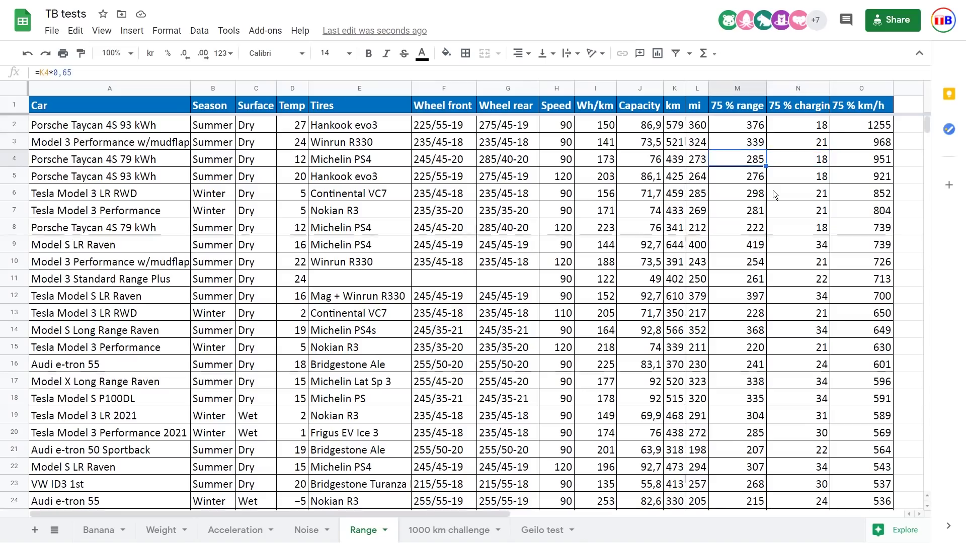
key("Right")
key("Right")
key("Right")
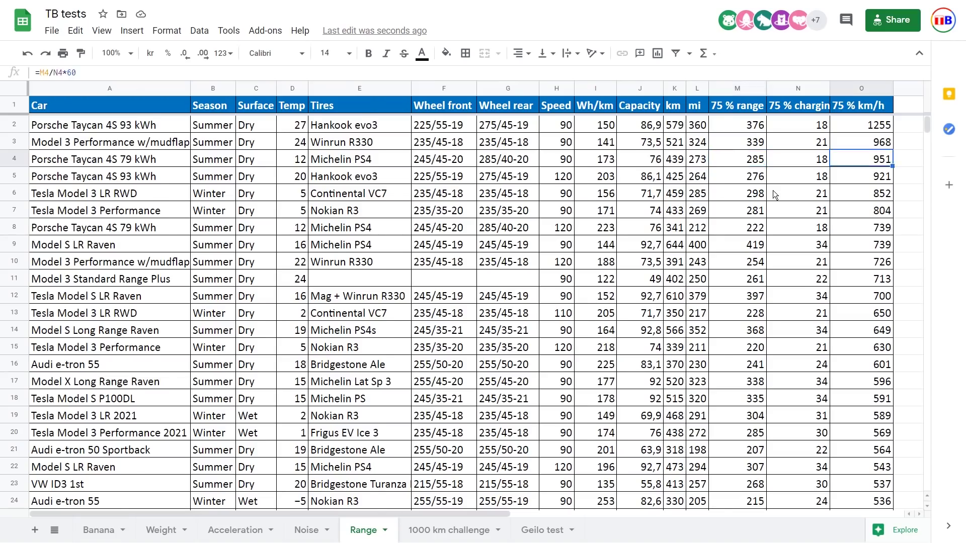
key("Left")
key("Left")
key("Left")
key("Left")
key("Left")
key("Left")
key("Left")
key("Left")
key("Left")
key("Left")
key("Left")
key("Left")
key("Left")
key("Left")
key("Left")
key("Right")
key("Right")
key("Right")
key("Right")
key("Right")
key("Right")
key("Right")
key("Right")
key("Right")
key("Right")
key("Right")
key("Right")
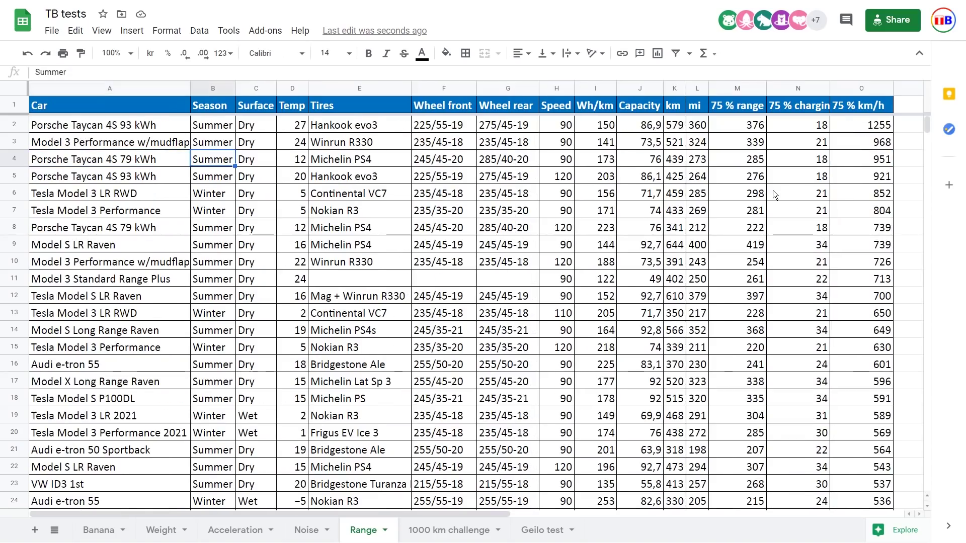
key("Right")
key("Right")
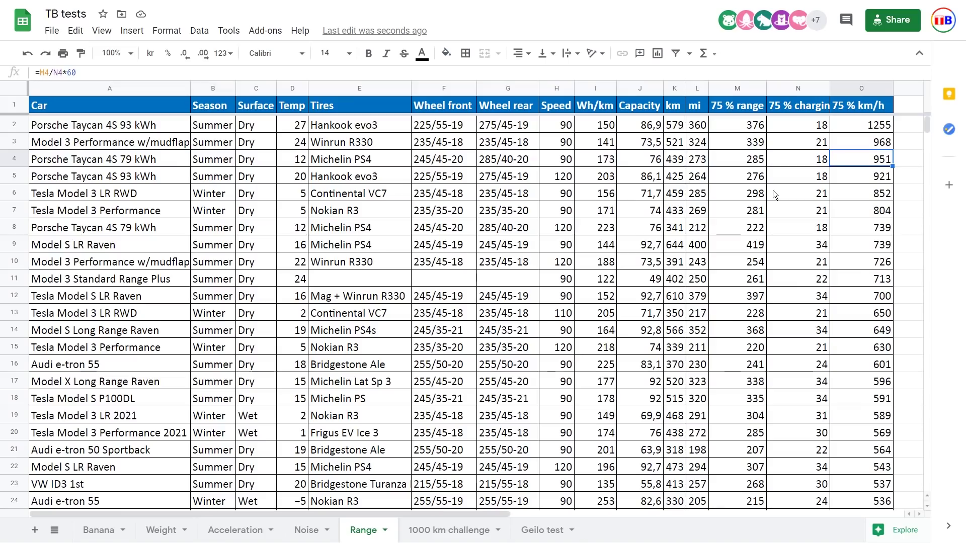
key("Up")
key("Up")
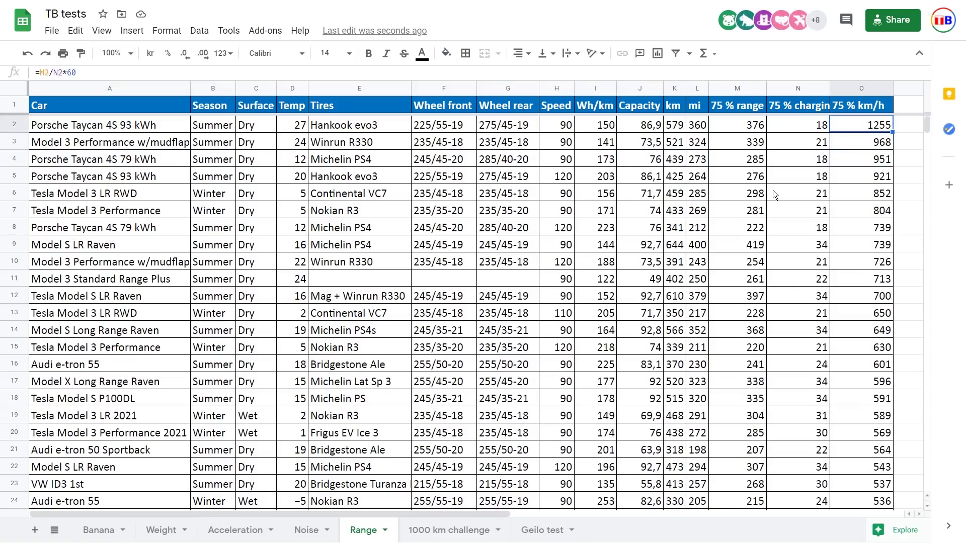
key("Down")
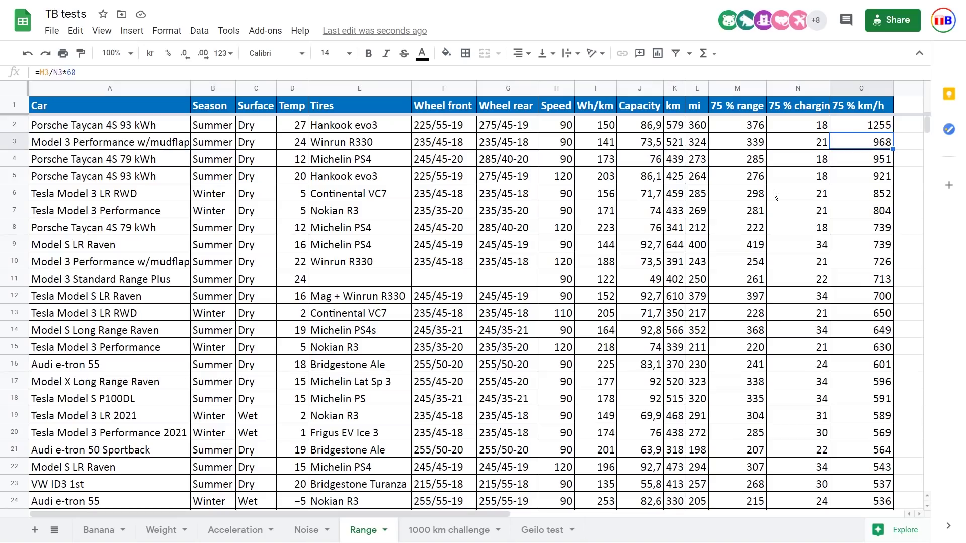
key("Down")
key("Down")
key("Down")
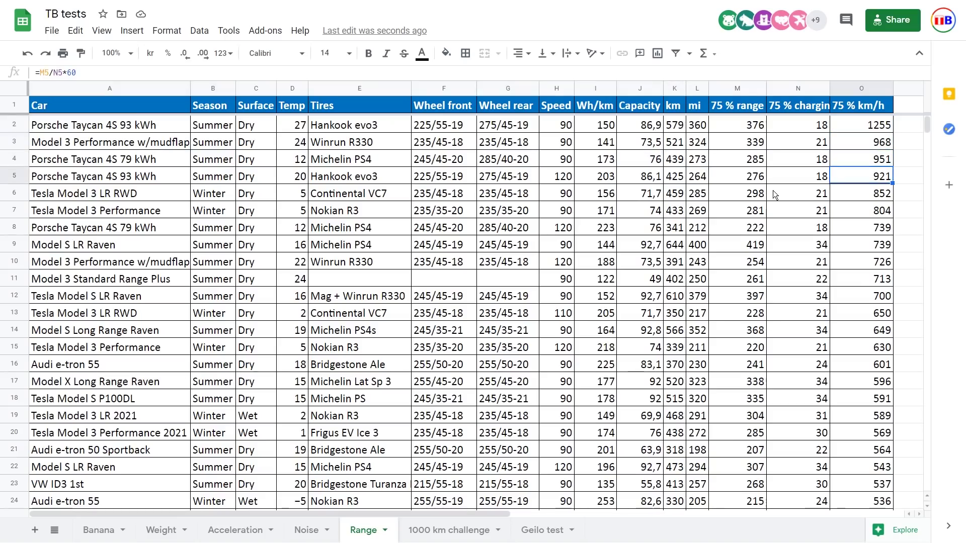
key("Up")
key("Up")
key("Up")
key("Up")
key("Up")
key("Down")
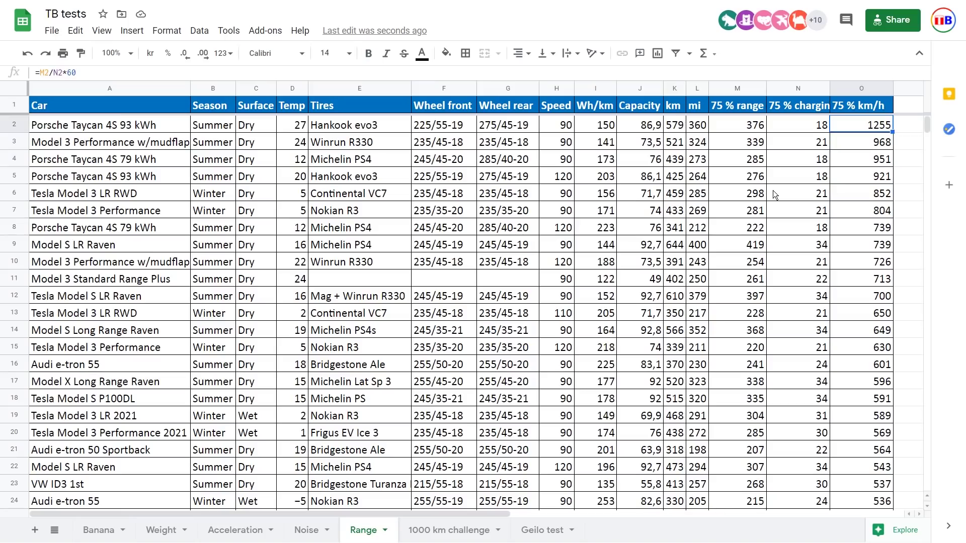
key("Down")
key("Down")
key("Down")
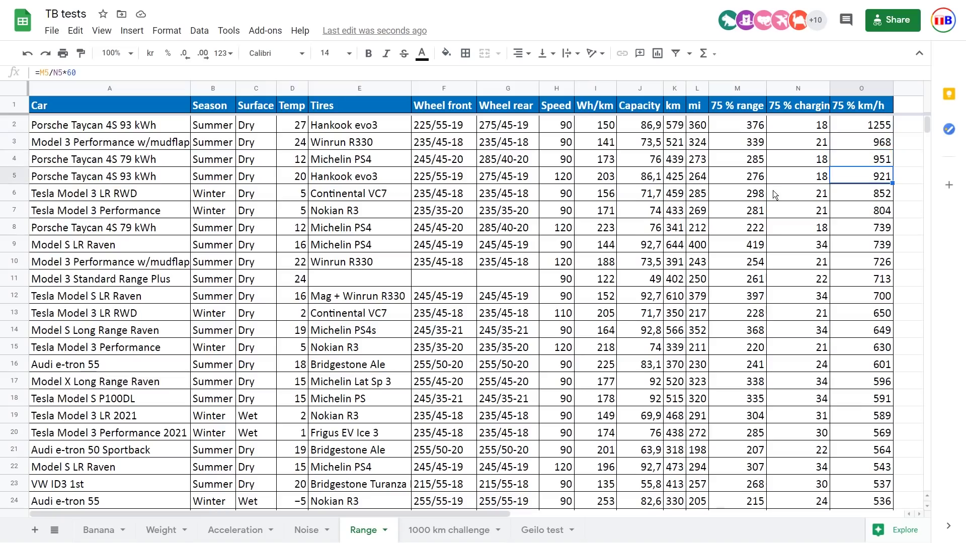
key("Up")
key("Up")
key("Up")
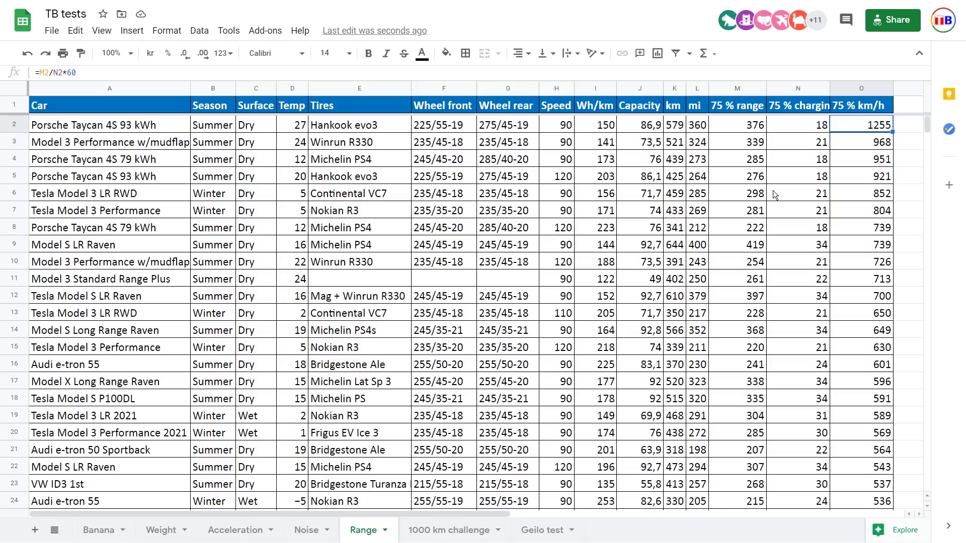
key("Left")
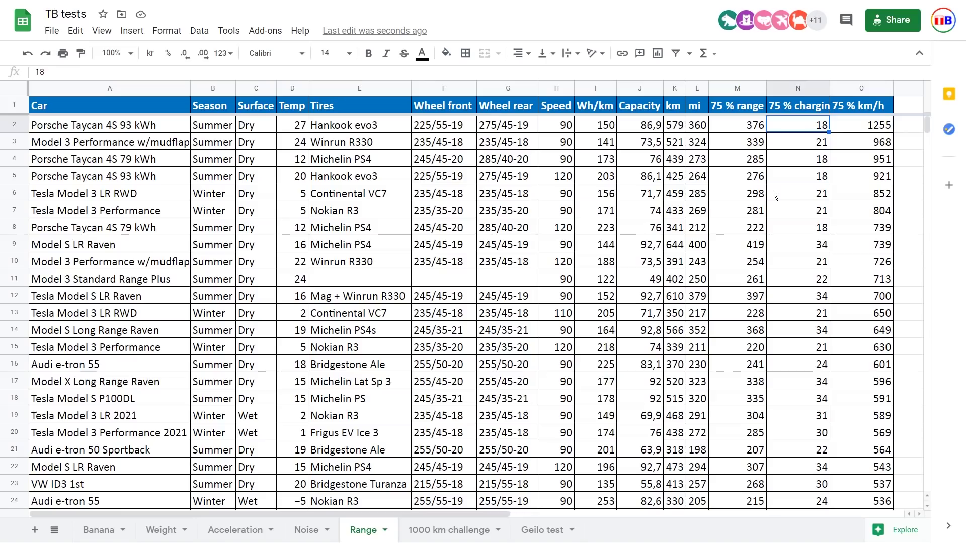
key("Right")
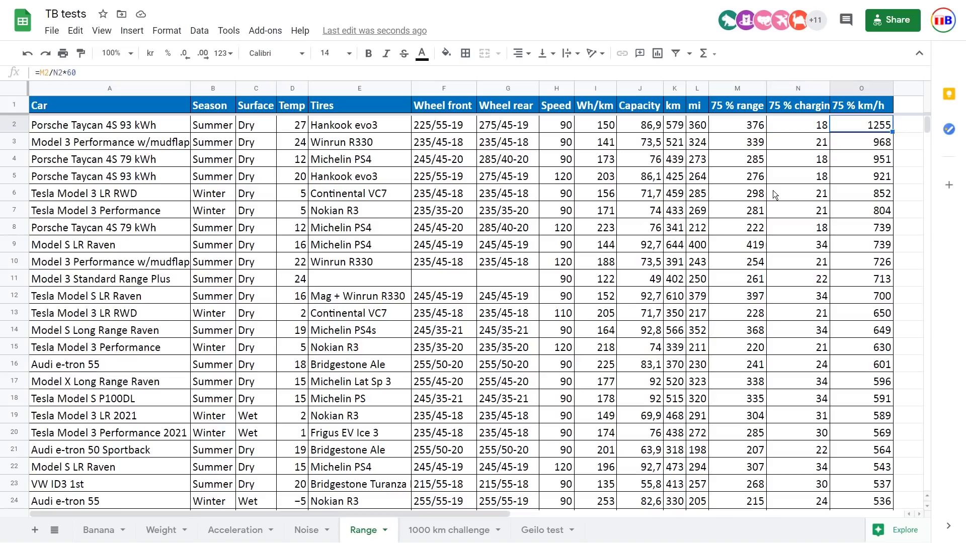
key("Left")
key("Right")
key("Left")
key("Right")
key("Left")
key("Right")
key("Left")
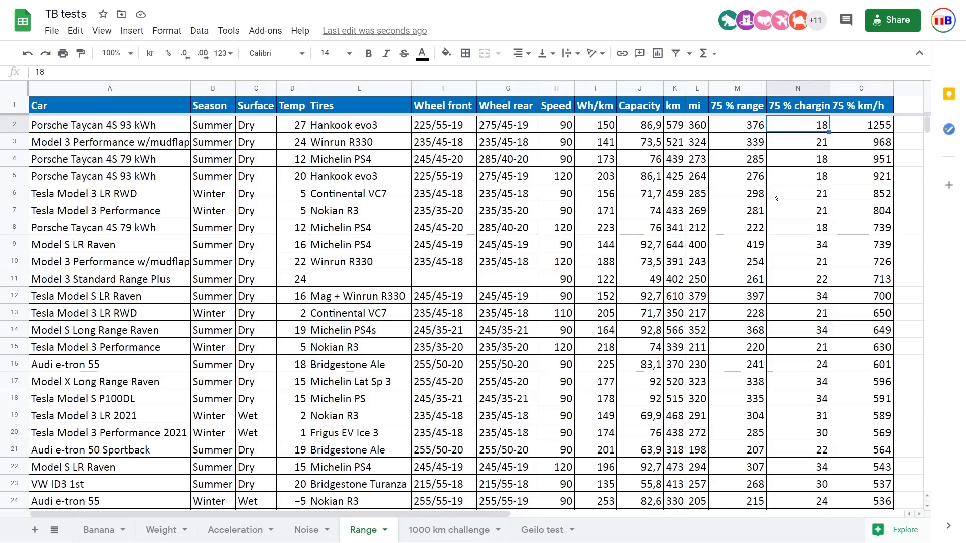
key("Right")
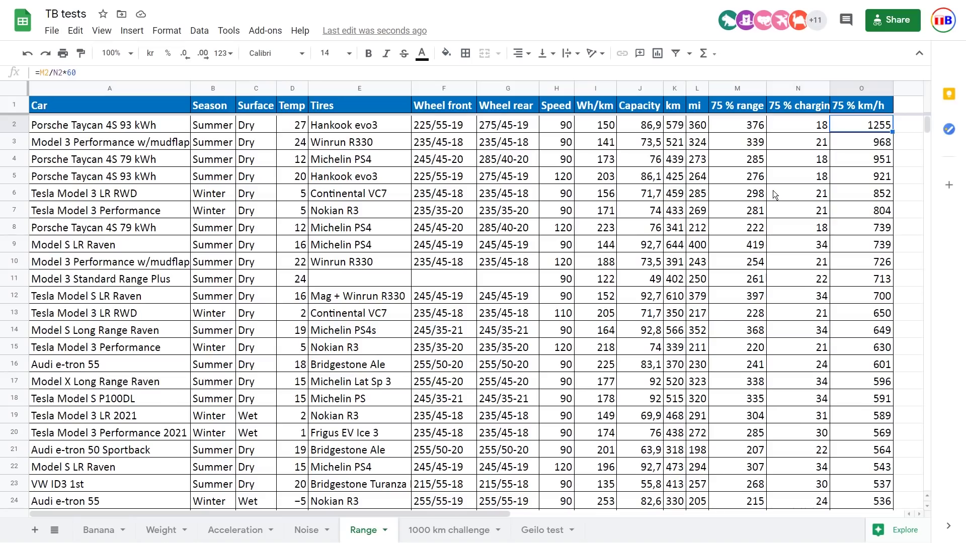
key("Left")
key("Down")
key("Down")
key("Down")
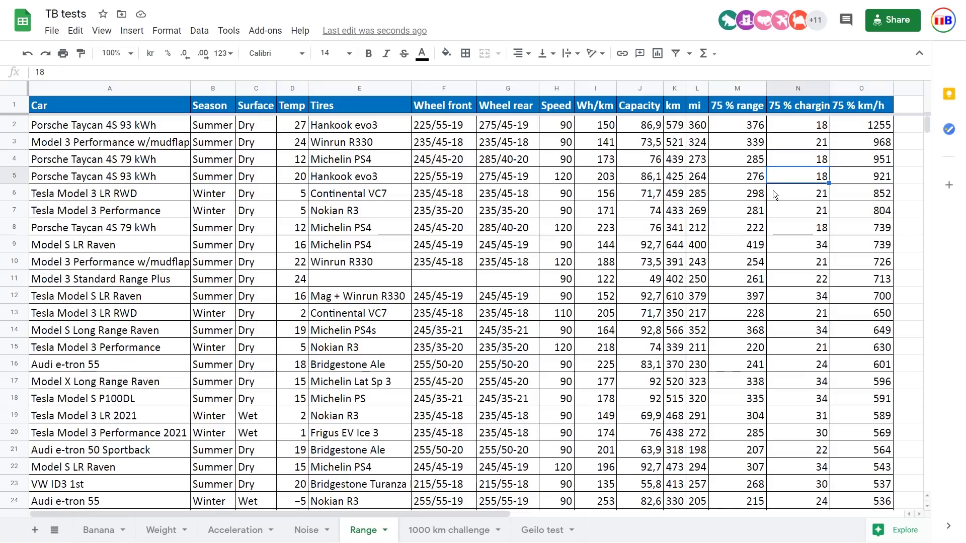
key("Up")
key("Up")
key("Up")
key("Right")
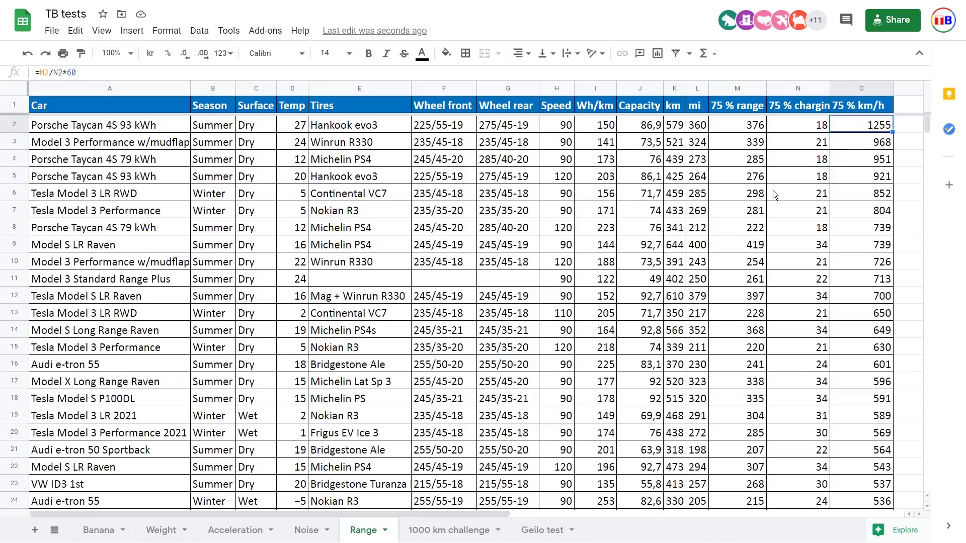
key("Down")
key("Down")
key("Down")
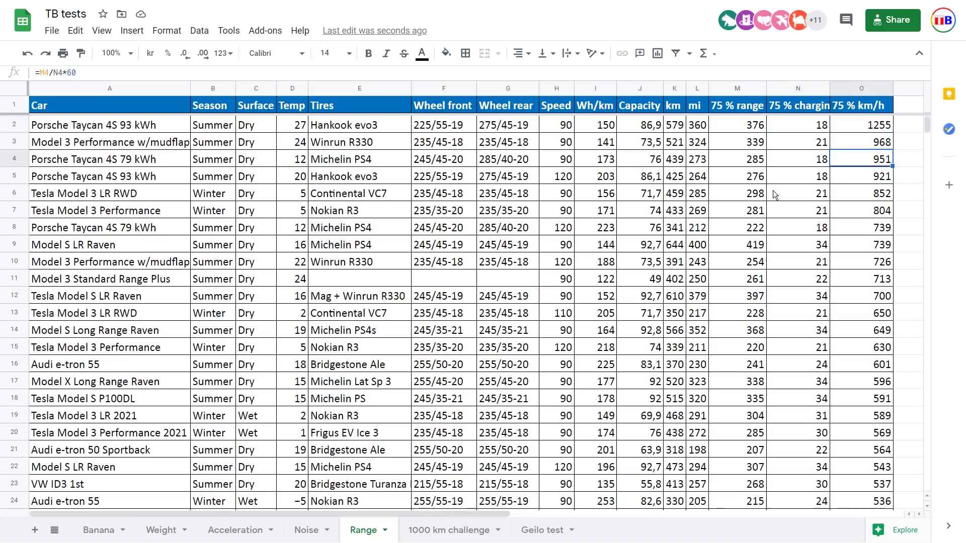
key("Down")
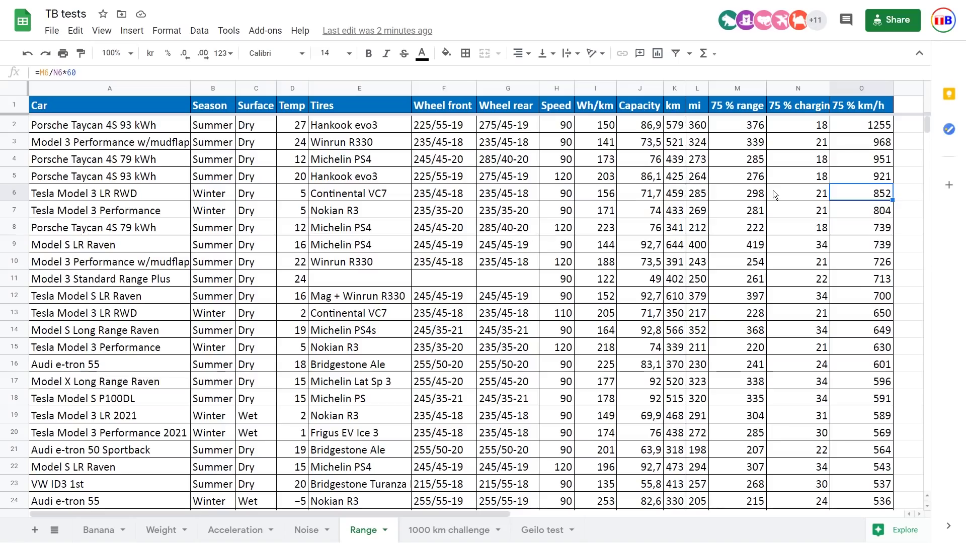
key("Down")
key("Down")
key("Down")
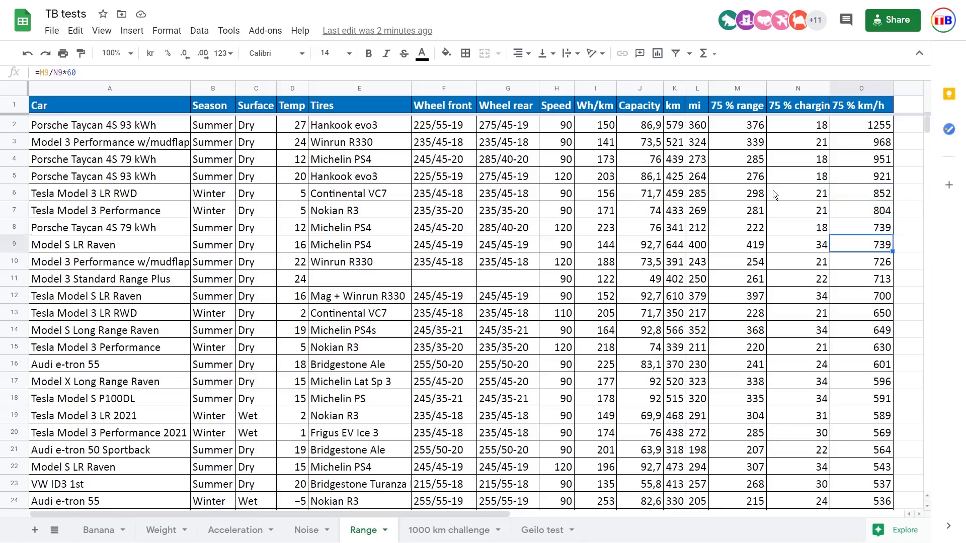
key("Down")
key("Down")
key("Down")
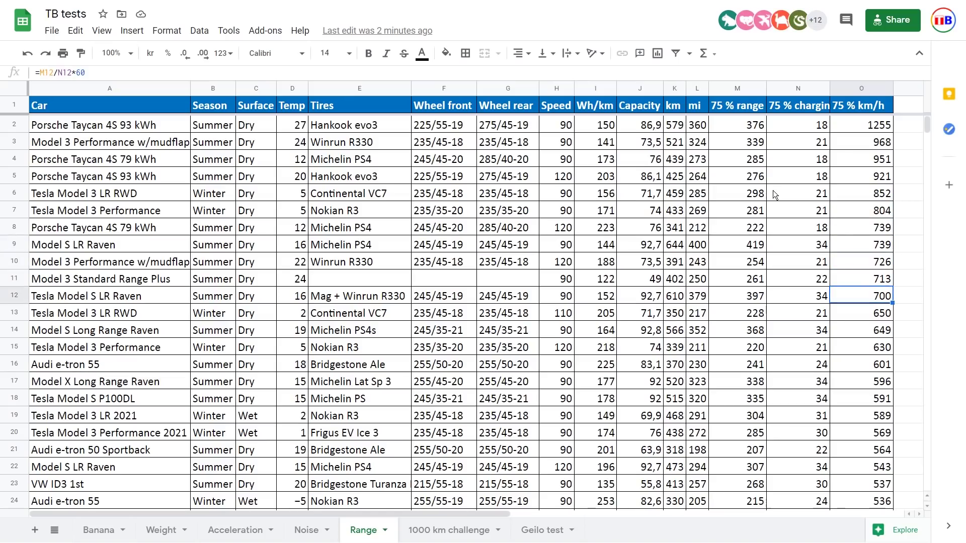
key("Down")
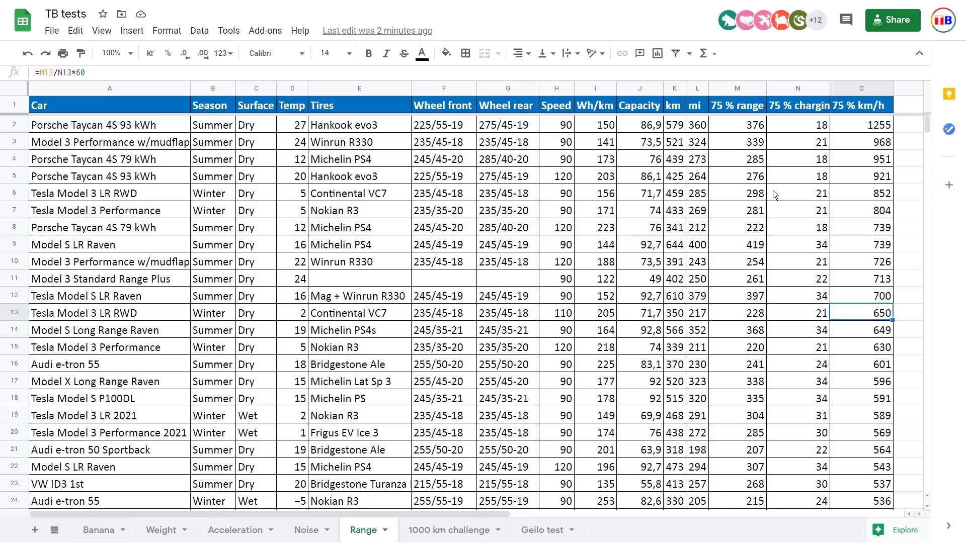
key("shift+Up")
key("shift+Up")
key("shift+Up")
key("shift+Up")
key("shift+Up")
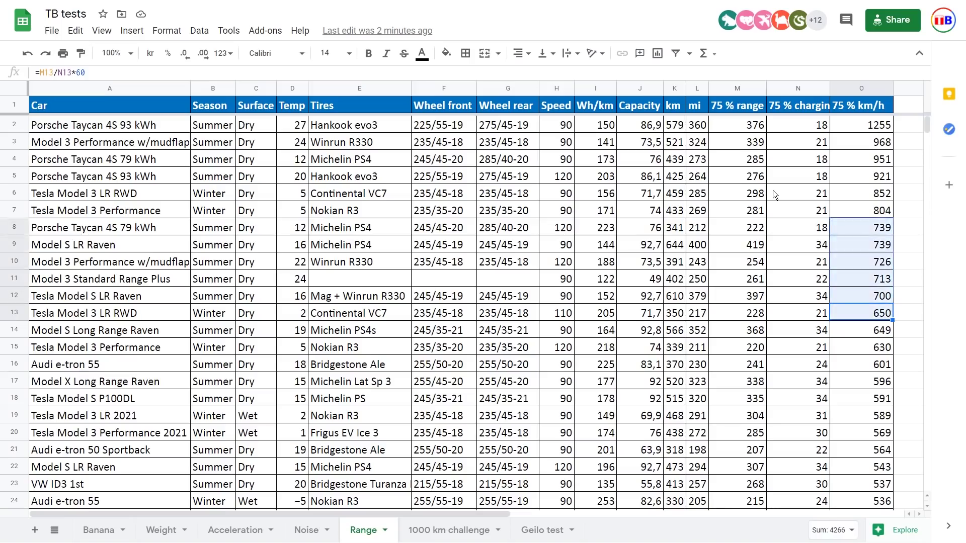
key("Down")
key("Down")
key("Up")
key("Up")
key("Up")
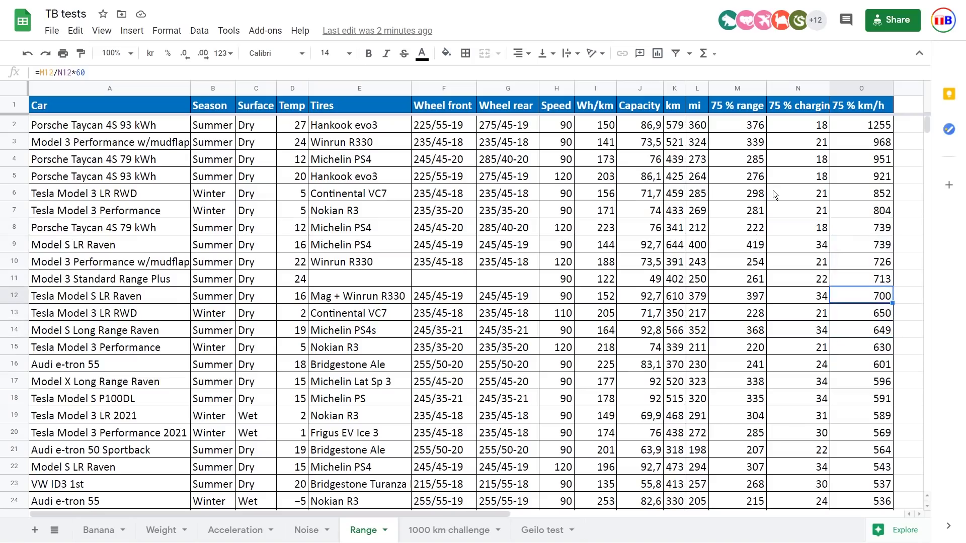
key("Down")
key("Down")
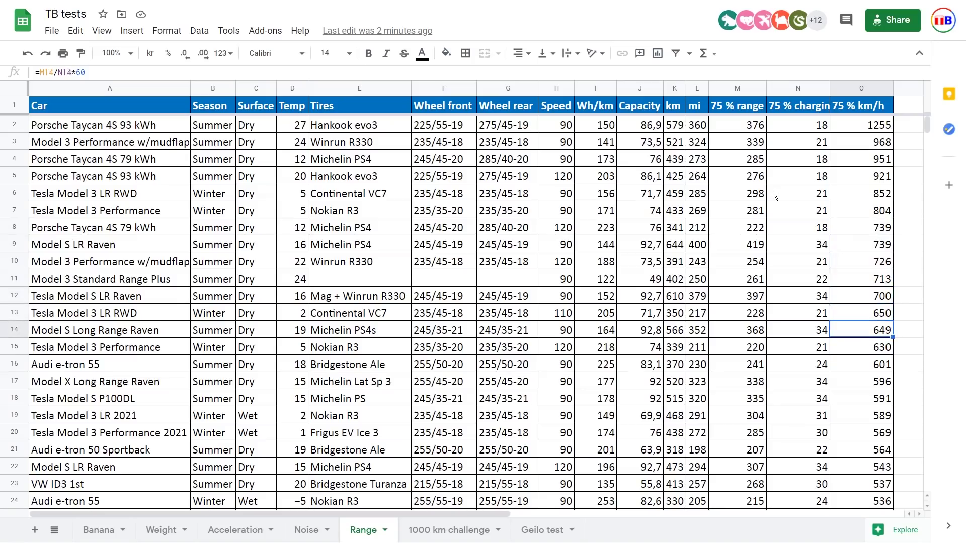
key("Down")
key("Down")
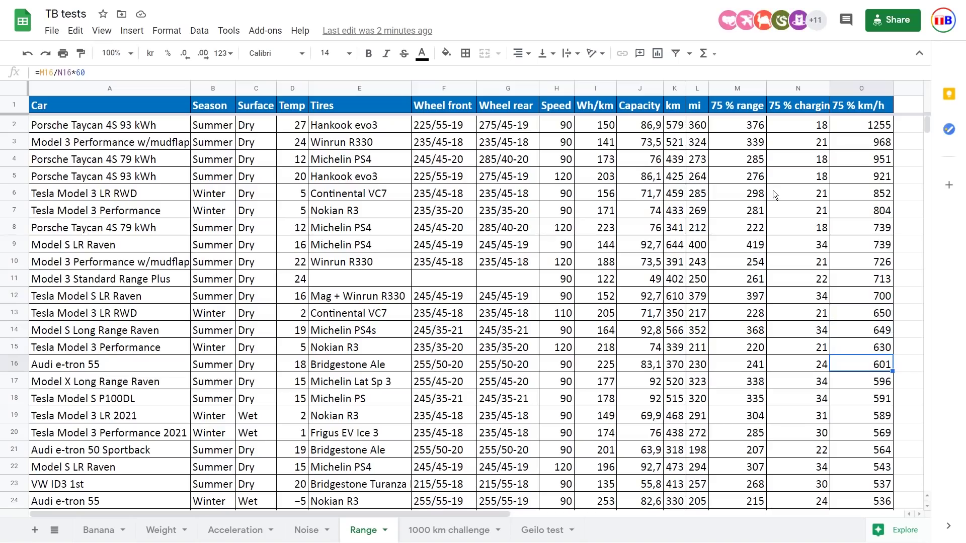
key("Left")
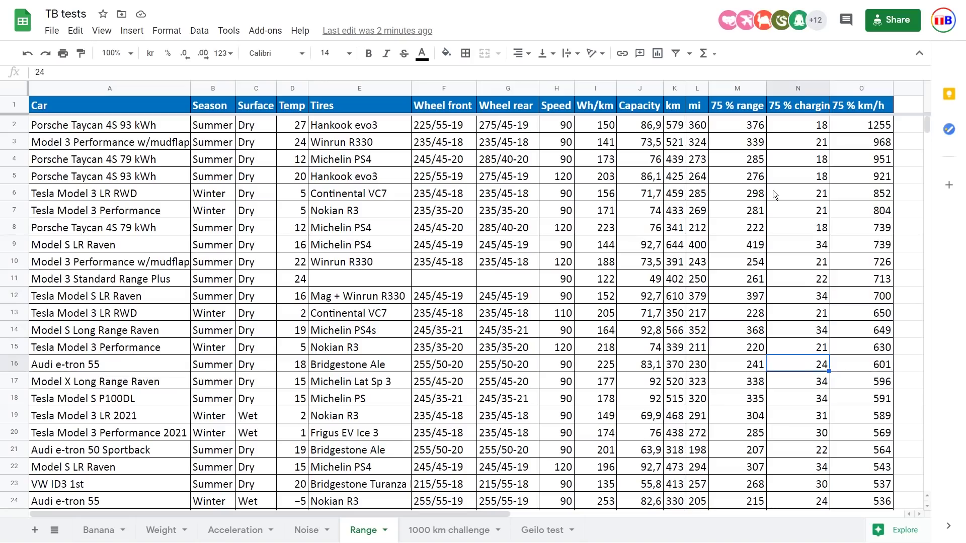
key("Right")
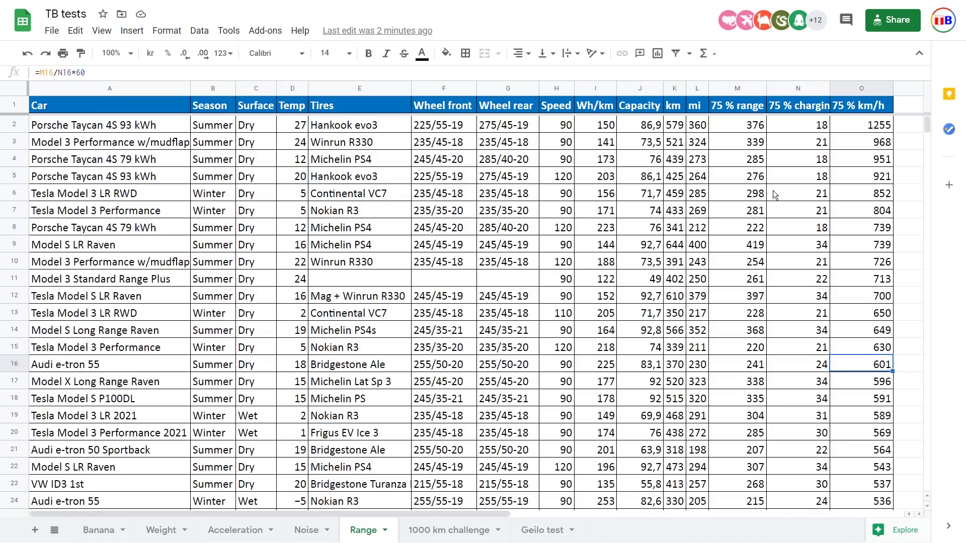
key("Down")
key("Down")
key("Down")
key("Down")
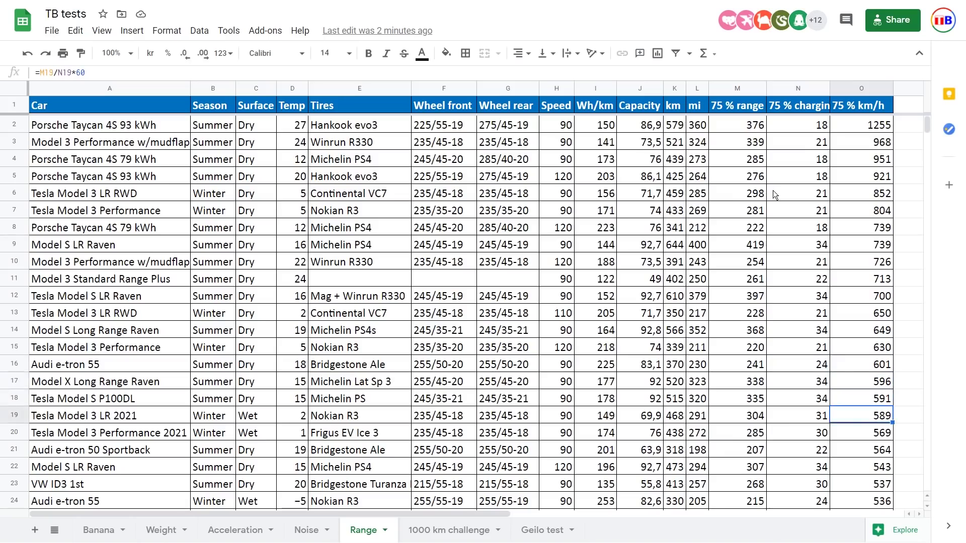
key("Down")
key("Down")
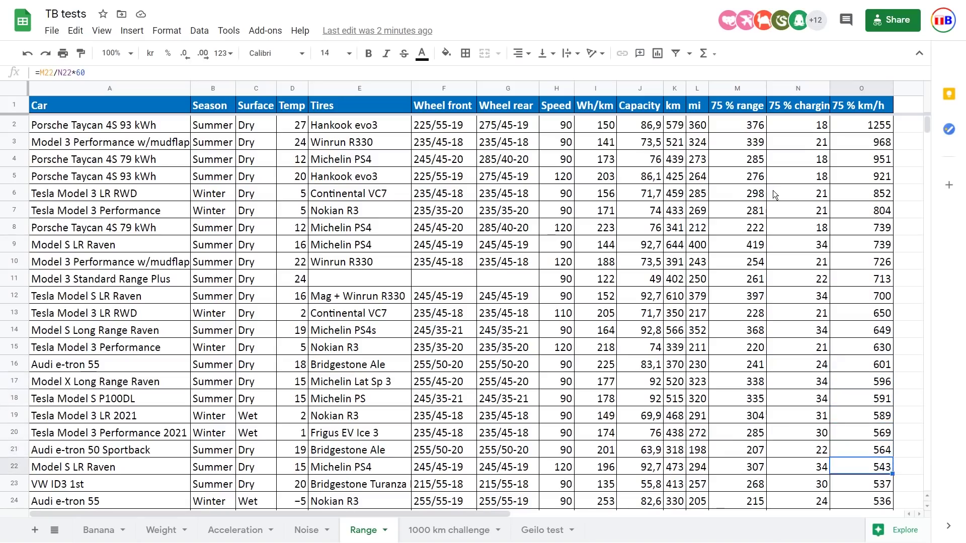
key("Down")
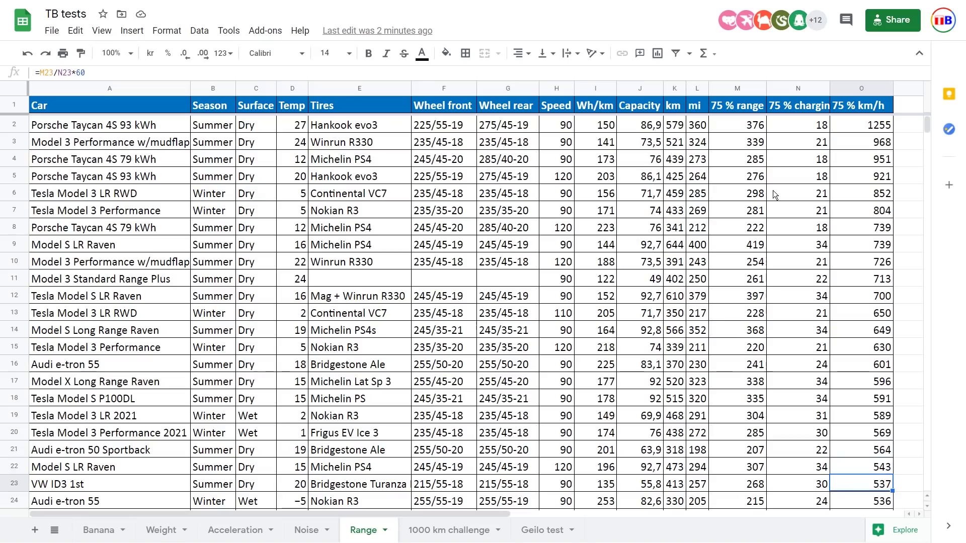
key("Down")
key("Down")
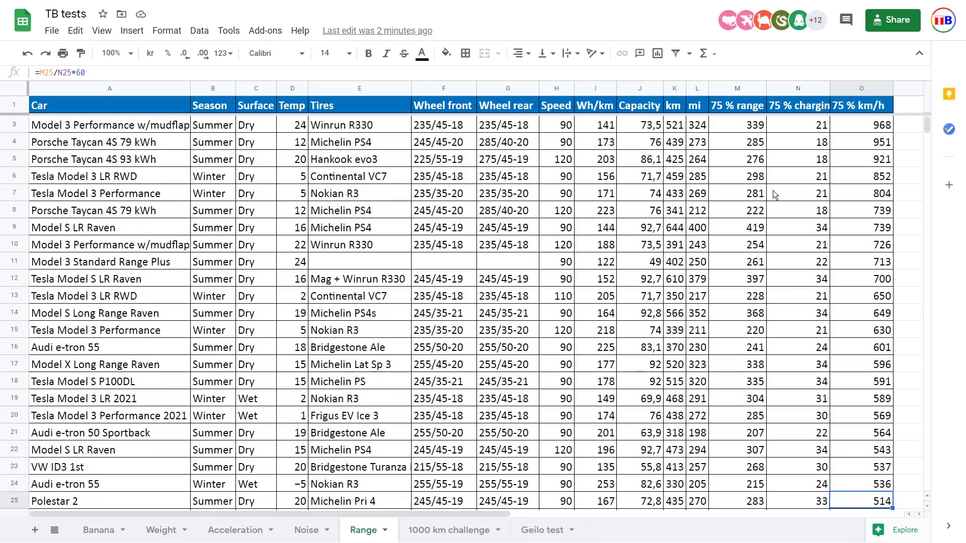
key("Up")
key("Up")
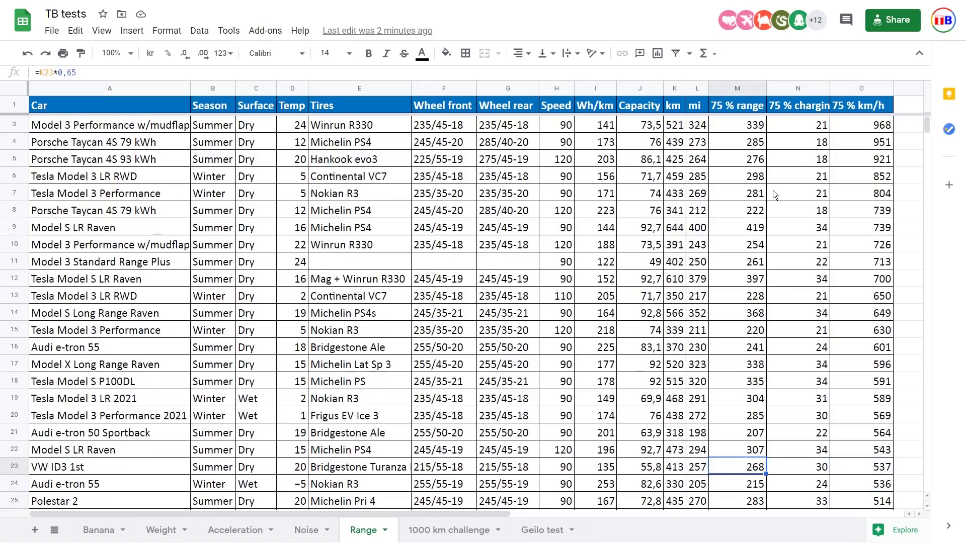
key("Left")
key("Left")
key("Down")
key("Down")
key("Down")
key("Down")
key("Down")
key("Down")
key("Down")
key("Down")
key("Down")
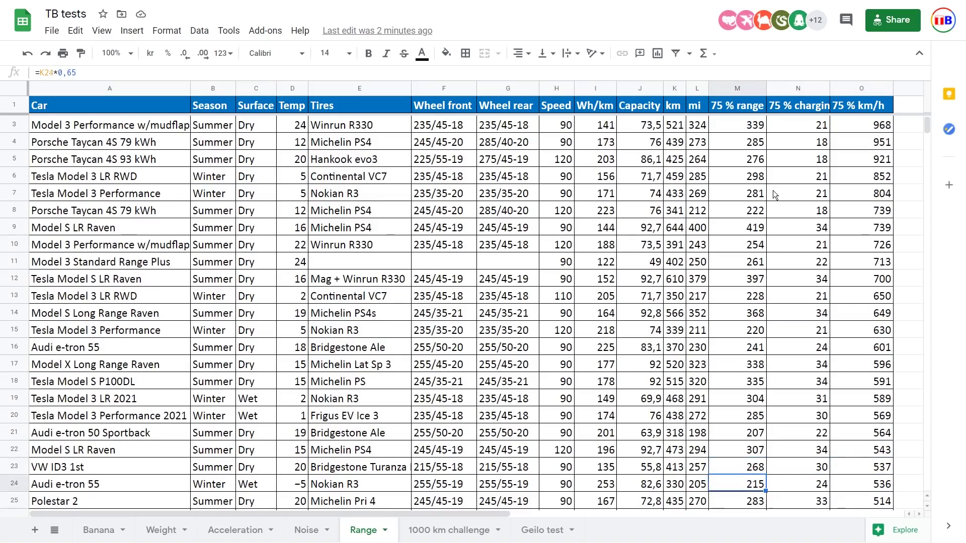
key("Down")
key("Down")
key("Down")
key("Down")
key("Down")
key("Down")
key("Down")
key("Down")
key("Down")
key("Down")
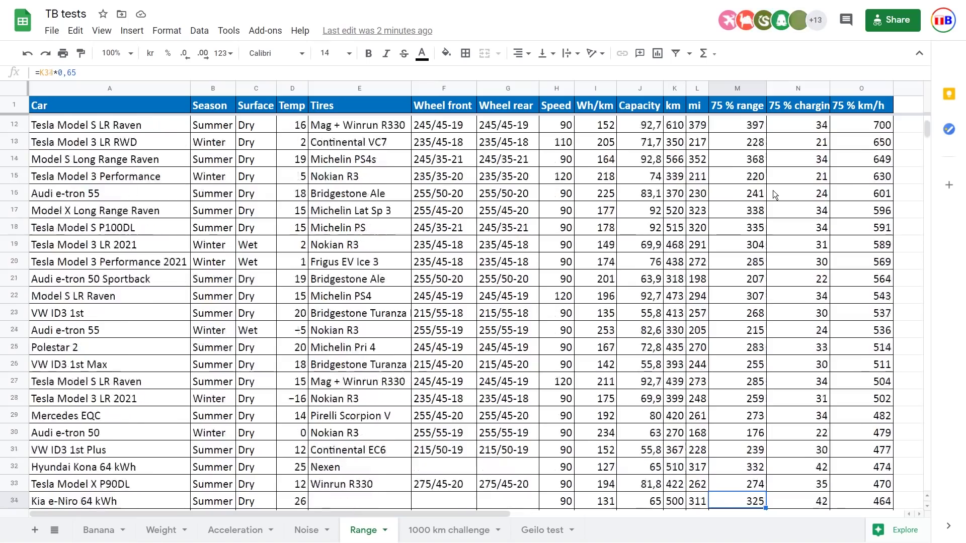
key("Up")
key("Up")
key("Up")
key("Up")
key("Up")
key("Up")
key("Up")
key("Up")
key("Up")
key("Up")
key("Up")
key("Up")
key("Up")
key("Up")
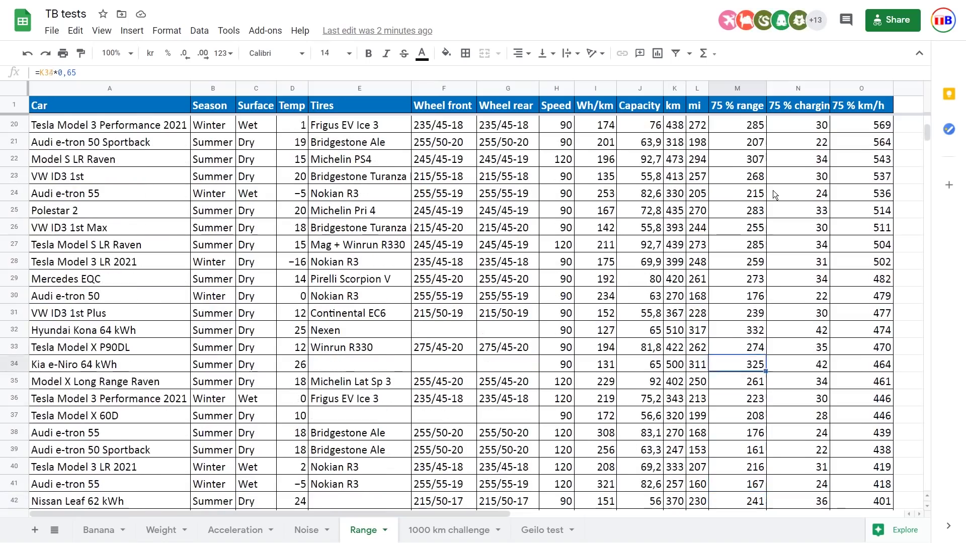
key("Down")
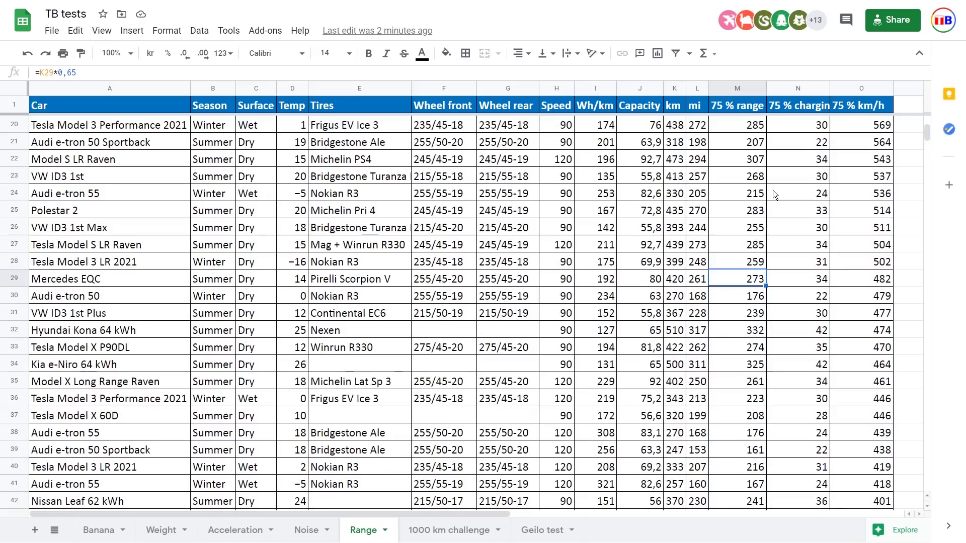
key("Right")
key("Left")
key("Left")
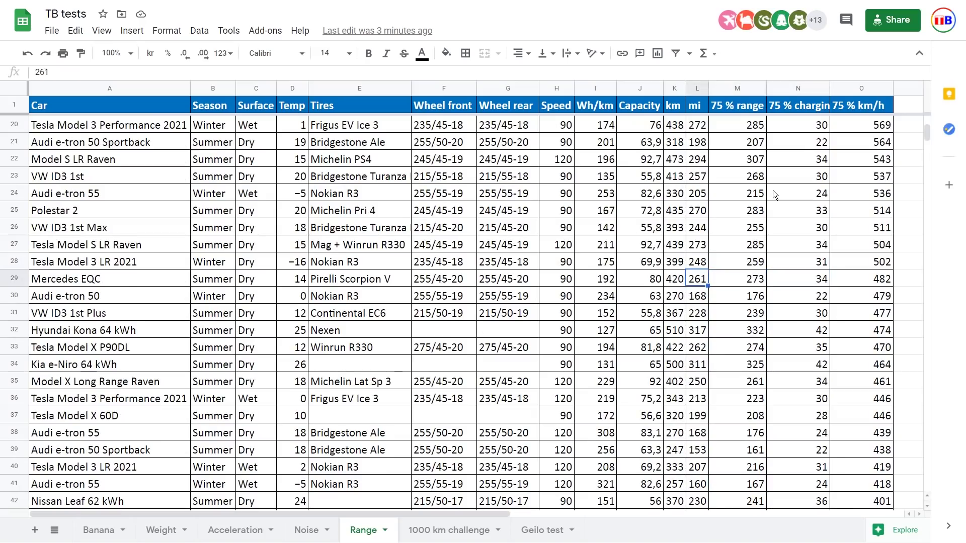
key("Right")
key("Right")
key("Right")
key("Left")
key("Left")
key("Right")
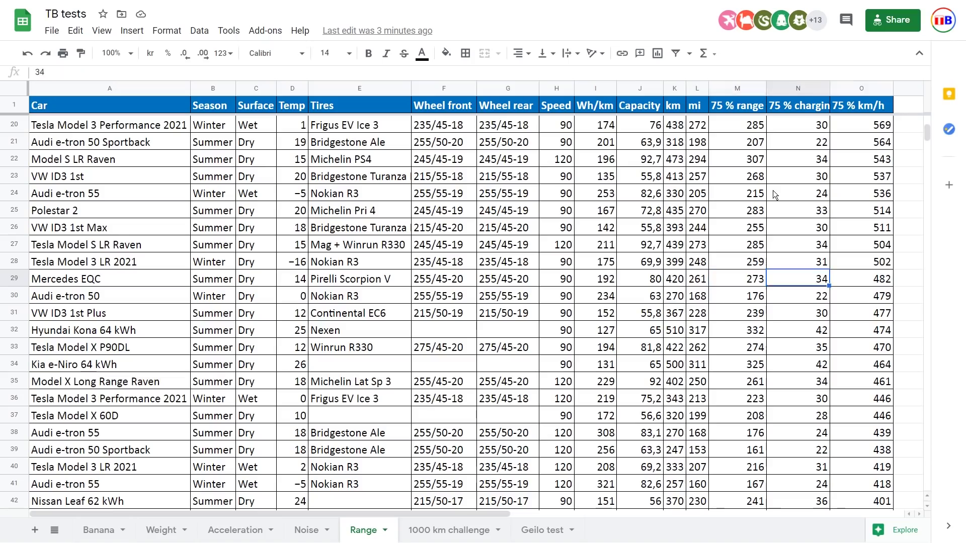
key("Right")
key("Left")
key("Left")
key("Right")
key("Right")
key("Up")
key("Up")
key("Up")
key("Up")
key("Up")
key("Up")
key("Up")
key("Up")
key("Up")
key("Up")
key("Up")
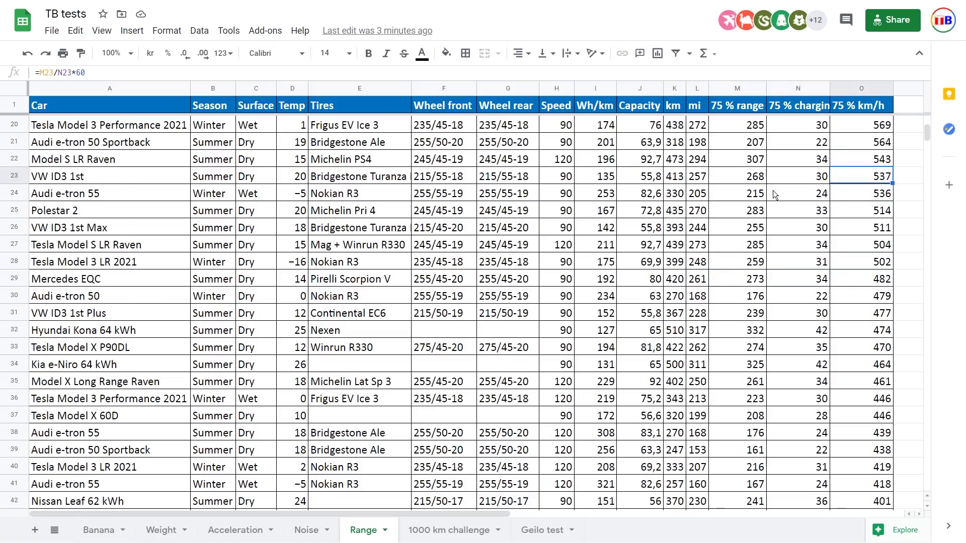
key("Down")
key("Down")
key("Down")
key("Down")
key("Down")
key("Down")
key("Down")
key("Down")
key("Down")
key("Down")
key("Down")
key("Down")
key("Down")
key("Down")
key("Down")
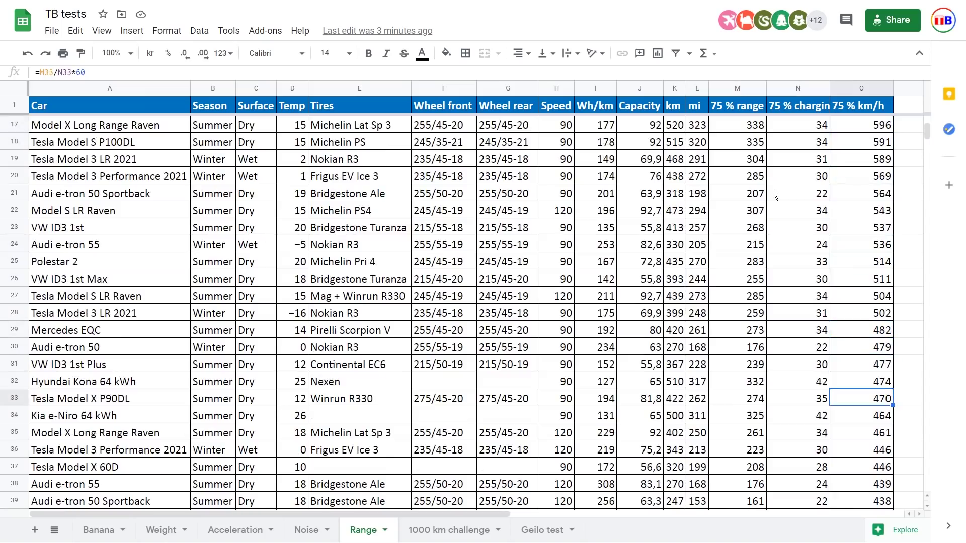
key("Up")
key("Up")
key("Up")
key("Up")
key("Up")
key("Up")
key("Up")
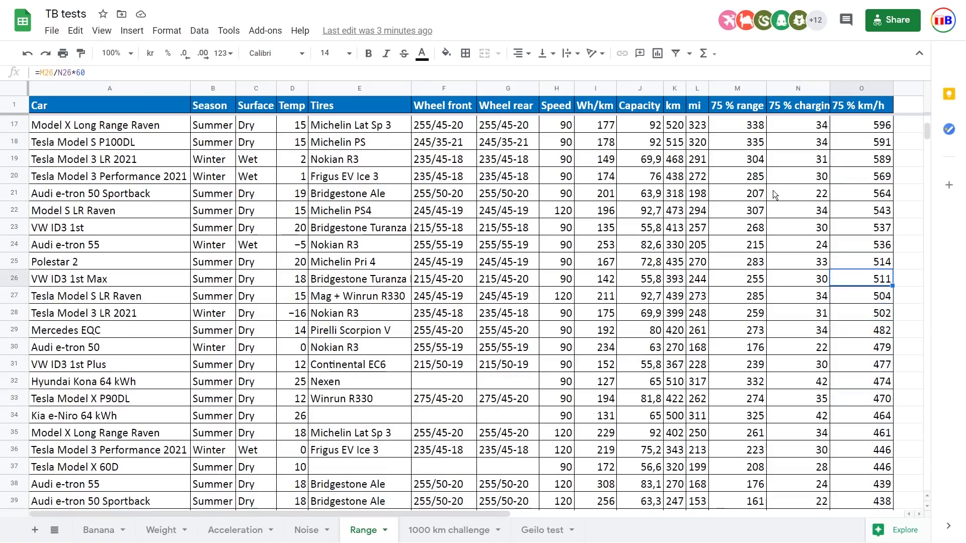
key("Down")
key("Down")
key("Down")
key("Down")
key("Up")
key("Up")
key("Up")
key("Up")
key("Up")
key("Up")
key("Up")
key("Up")
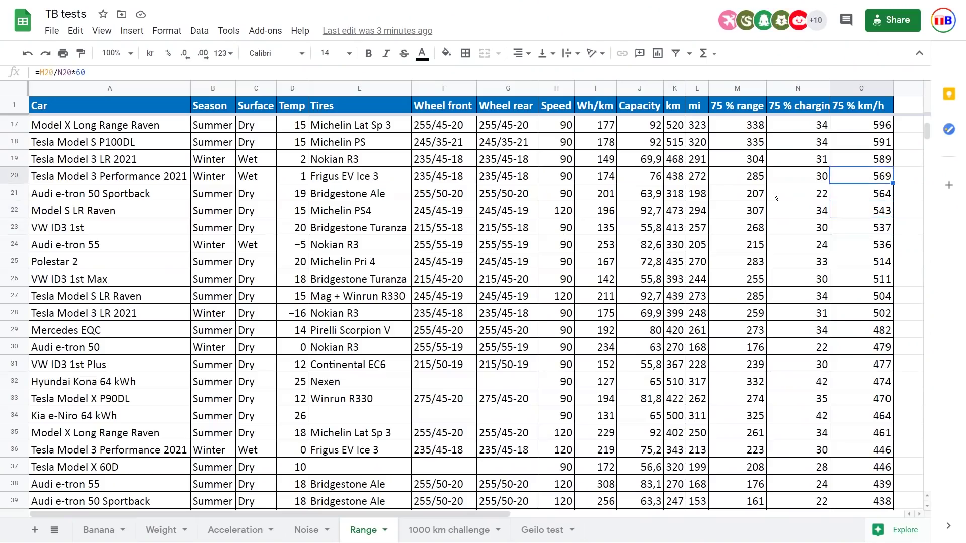
key("Up")
key("Down")
key("Down")
key("Down")
key("Down")
key("Down")
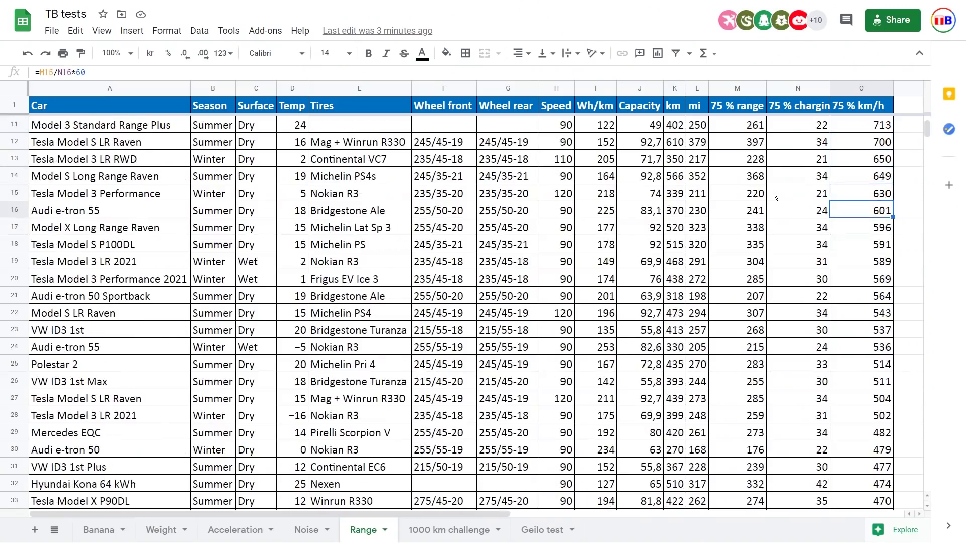
key("Down")
key("Down")
key("Down")
key("Down")
key("Down")
key("Down")
key("Down")
key("Down")
key("Down")
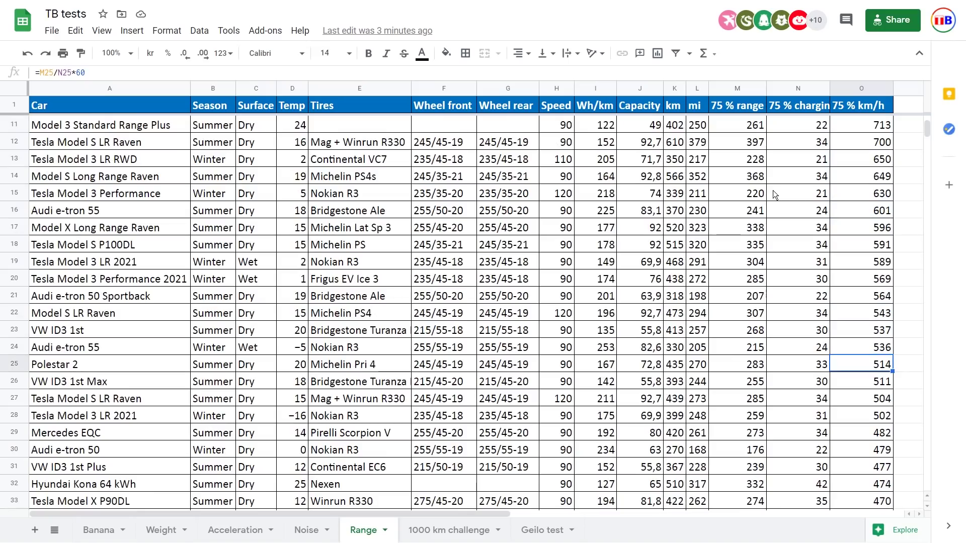
key("Left")
key("Left")
key("Left")
key("Left")
key("Right")
key("Right")
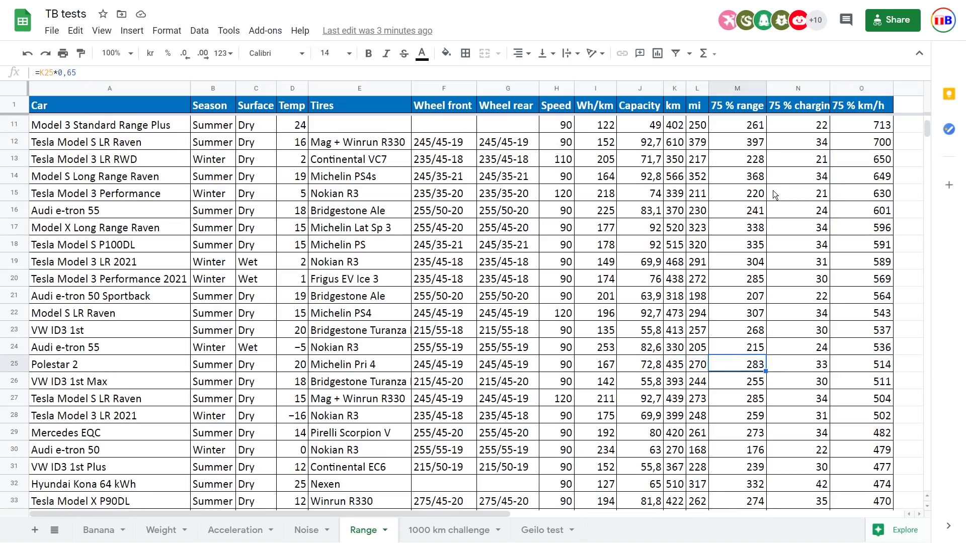
key("Right")
key("Right")
key("Right")
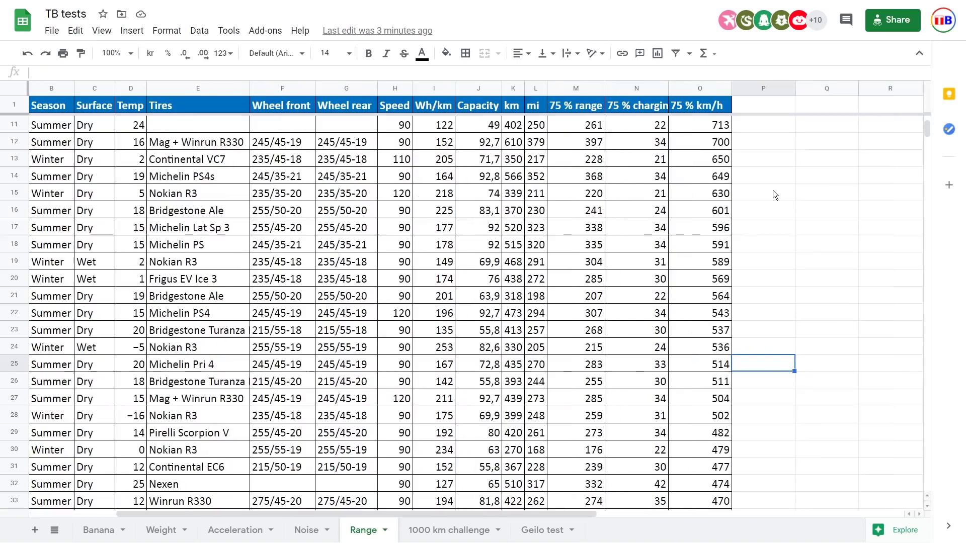
key("Left")
key("Left")
key("Home")
key("Right")
key("Right")
key("Right")
key("Right")
key("Right")
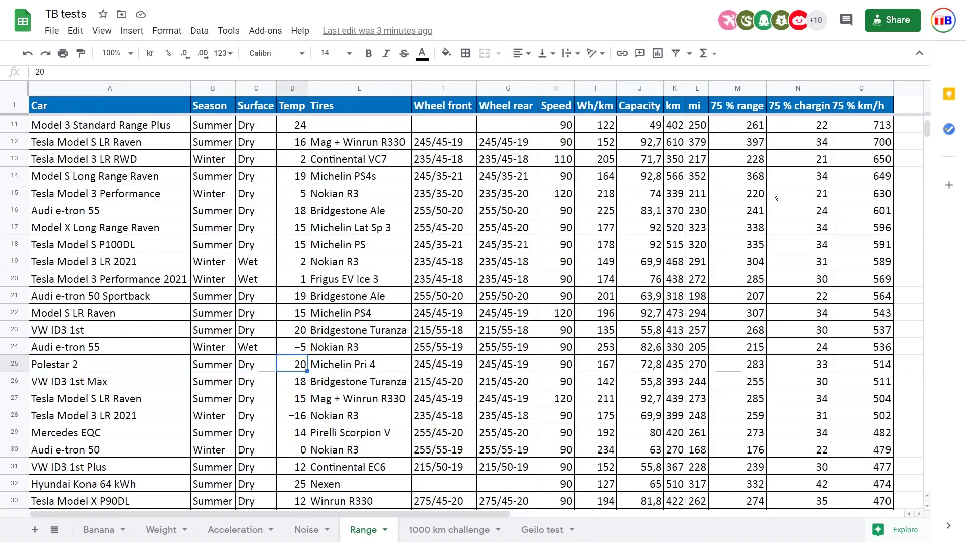
key("Right")
key("Right")
key("Right")
key("Right")
key("Right")
key("Right")
key("Right")
key("Right")
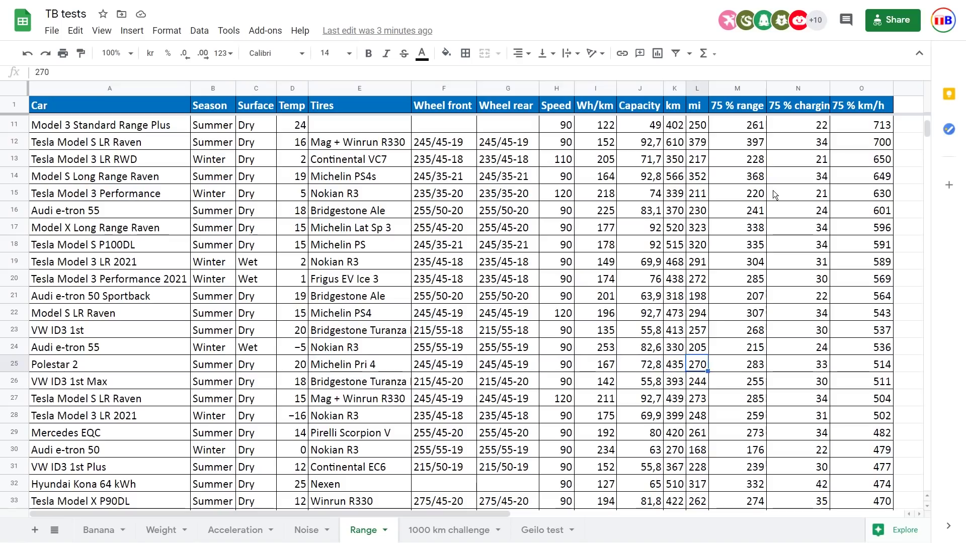
key("Right")
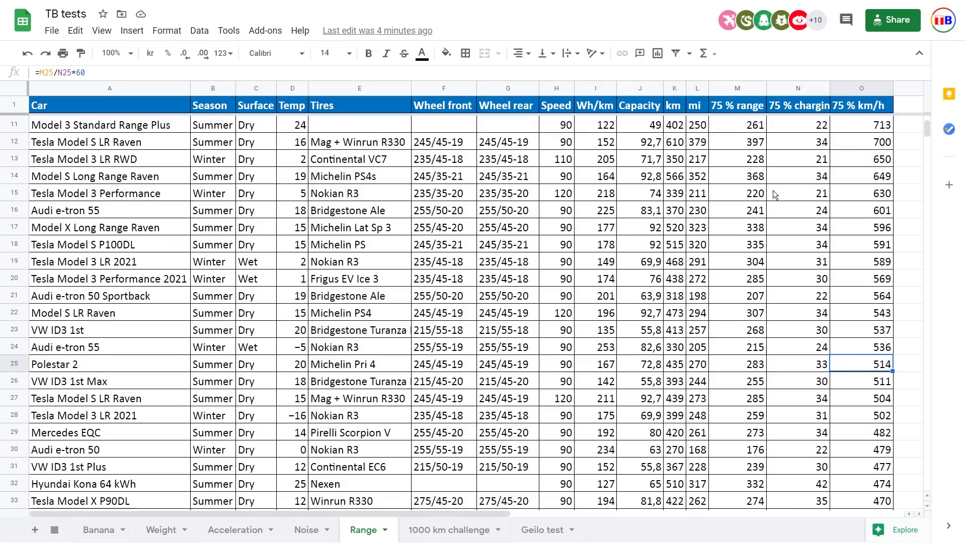
key("Down")
key("Down")
key("Down")
key("Down")
key("Down")
key("Down")
key("Down")
key("Down")
key("Down")
key("Down")
key("Down")
key("Down")
key("Down")
key("Down")
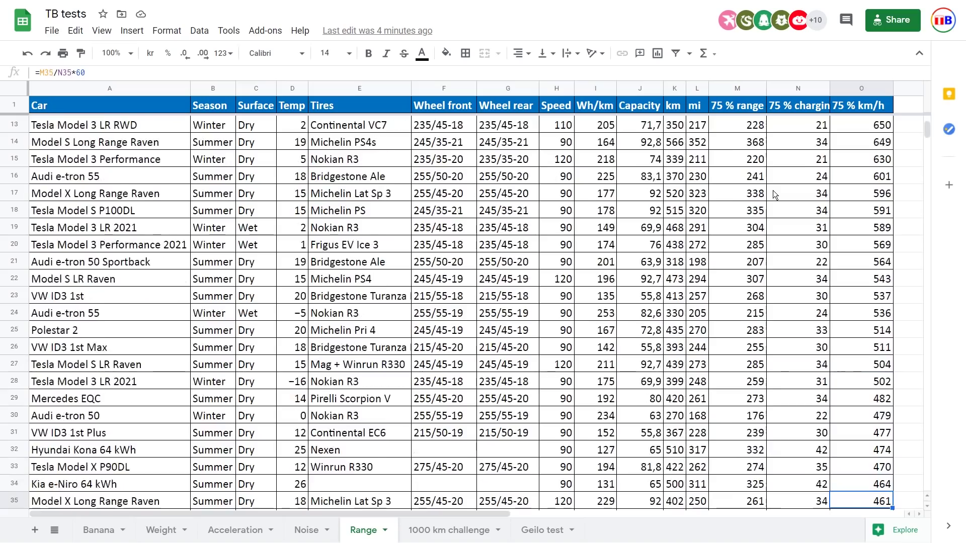
key("Down")
key("Down")
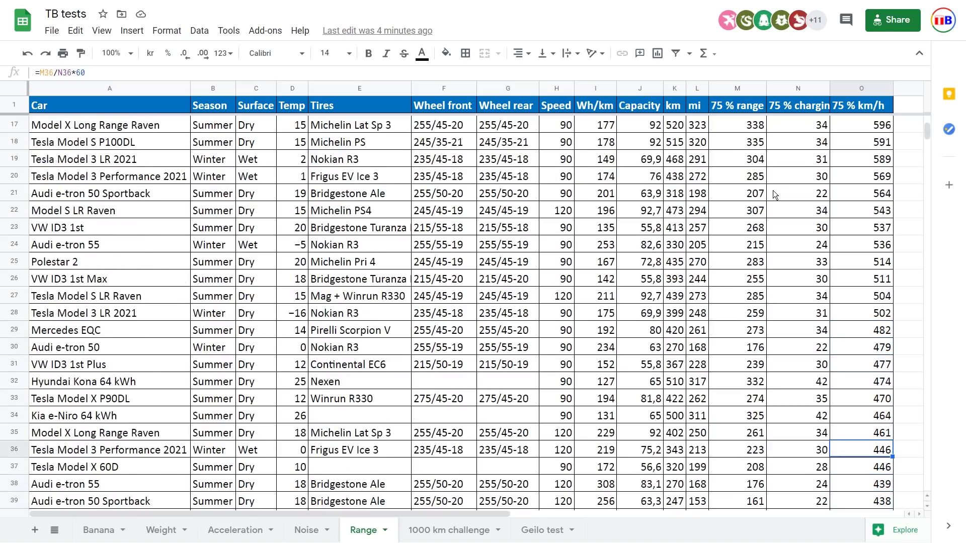
key("Down")
key("Down")
key("Down")
key("Down")
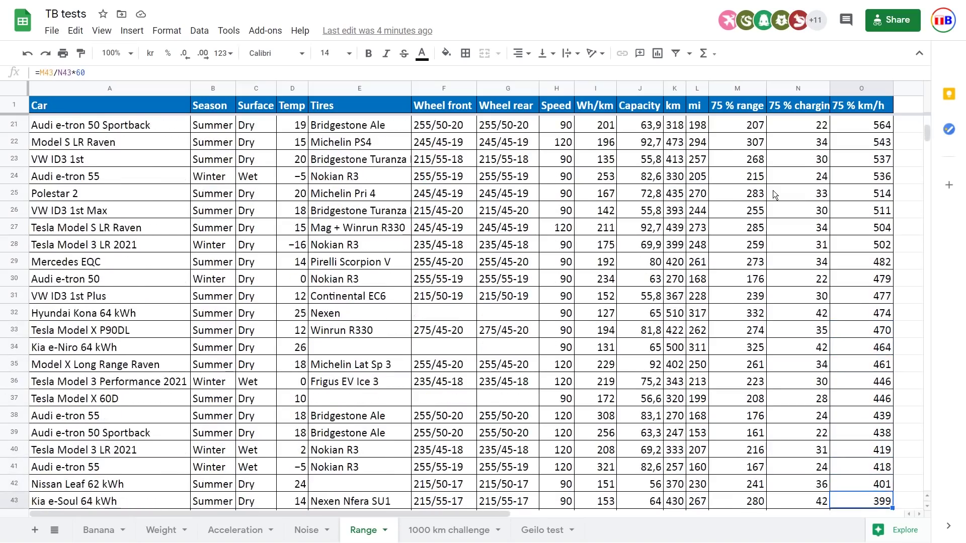
key("Up")
key("Up")
key("Up")
key("Up")
key("Up")
key("Up")
key("Up")
key("Up")
key("Up")
key("Up")
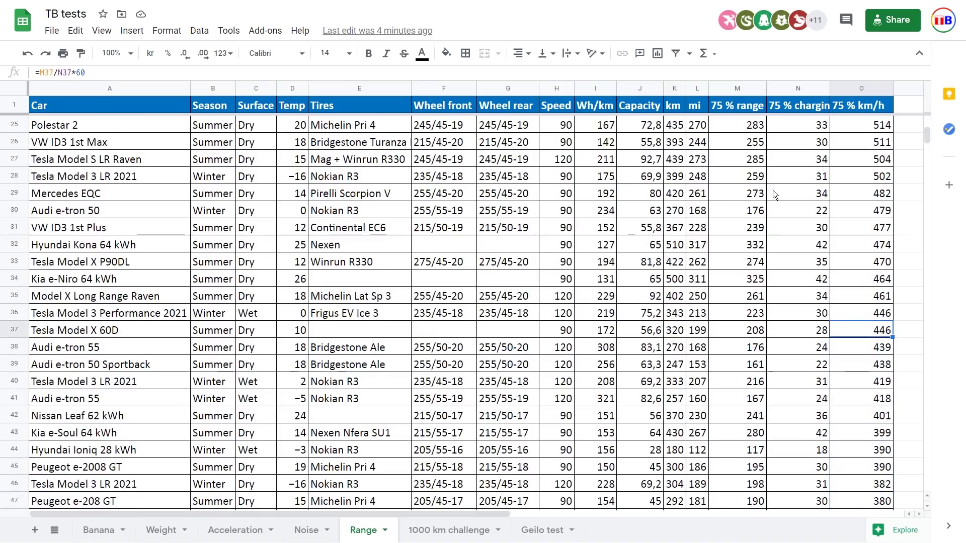
key("Down")
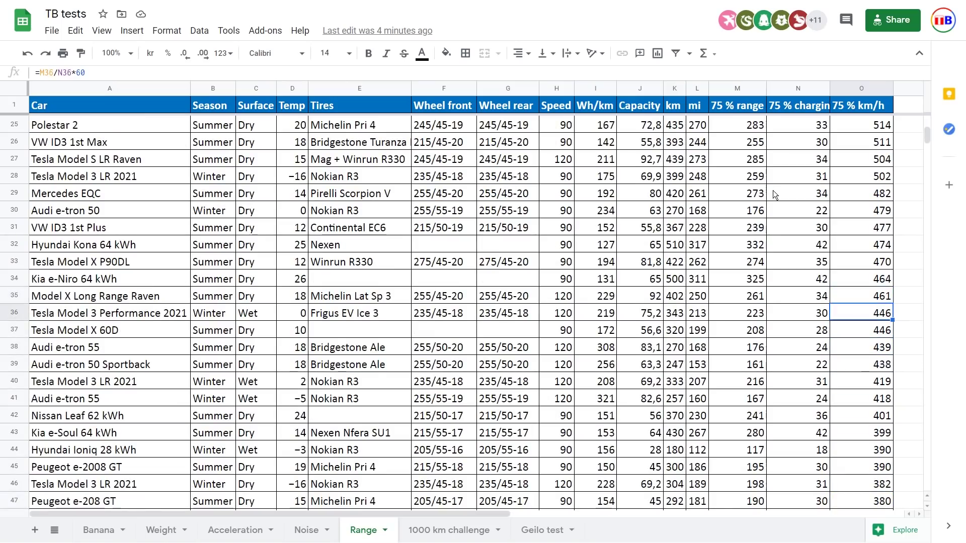
key("Up")
key("Left")
key("Right")
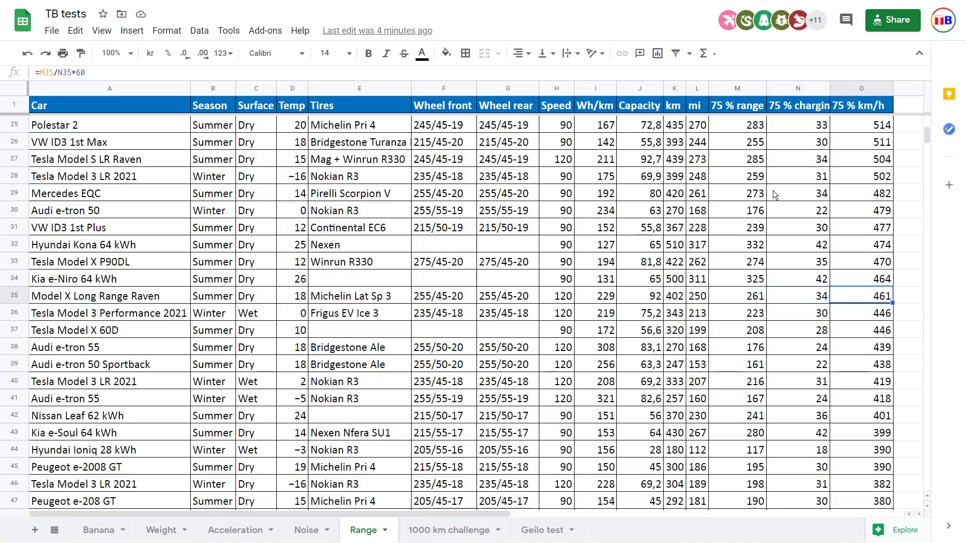
key("Left")
key("Left")
key("Left")
key("Left")
key("Left")
key("Left")
key("Left")
key("Left")
key("Left")
key("Left")
key("Left")
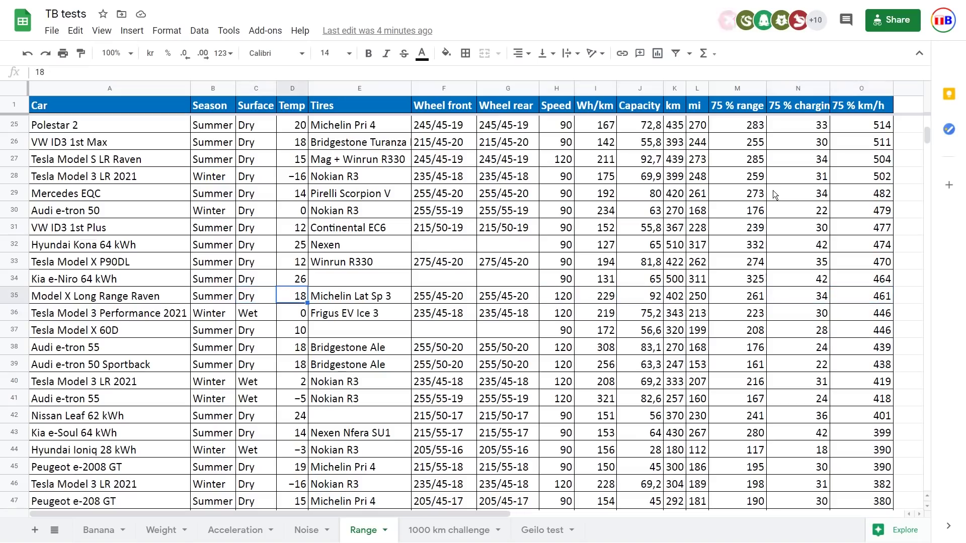
key("Right")
key("Right")
key("Right")
key("Right")
key("Right")
key("Right")
key("Right")
key("Right")
key("Right")
key("Right")
key("Right")
key("Right")
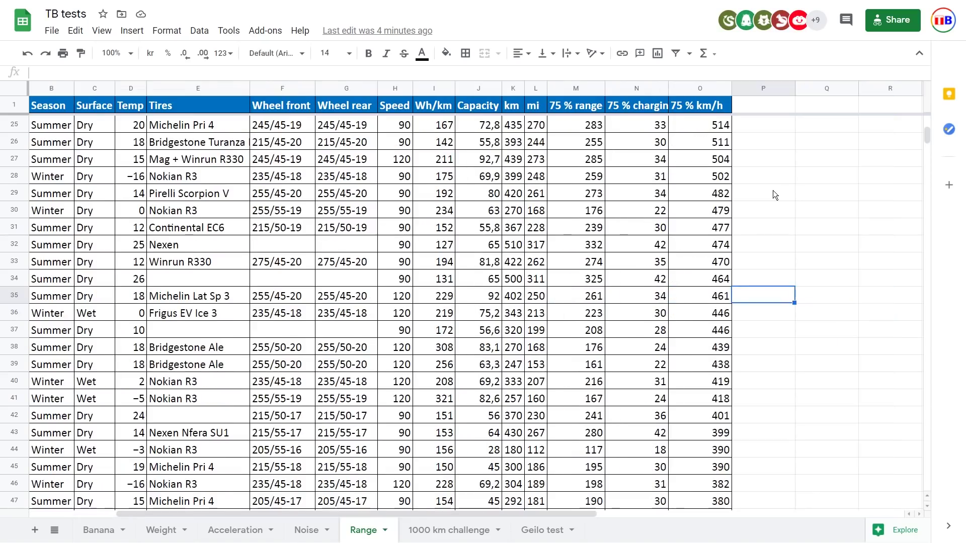
key("Left")
key("Left")
key("Left")
key("Left")
key("Left")
key("Left")
key("Left")
key("Left")
key("Left")
key("Left")
key("Left")
key("Left")
key("Left")
key("Left")
key("Left")
key("Right")
key("Right")
key("Right")
key("Right")
key("Right")
key("Right")
key("Right")
key("Right")
key("Right")
key("Right")
key("Right")
key("Right")
key("Right")
key("Right")
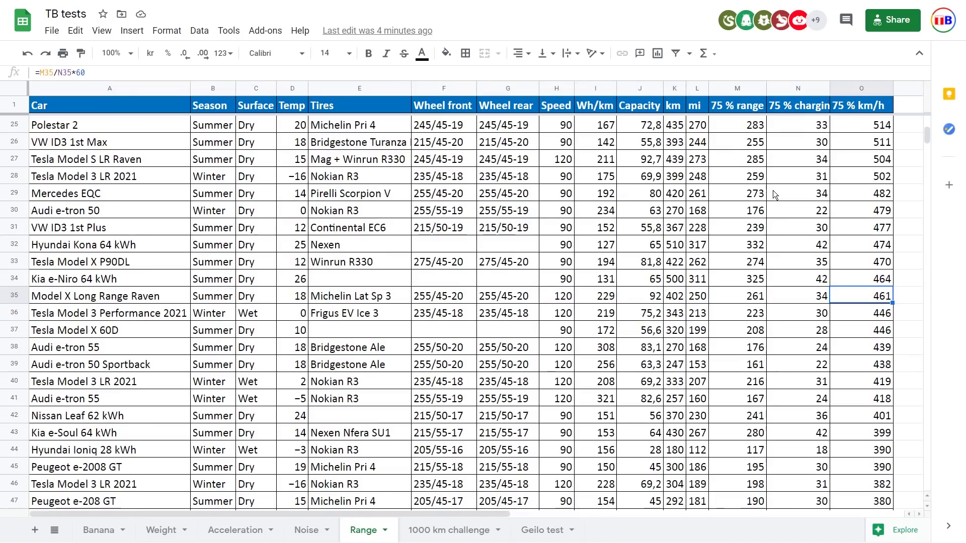
key("Left")
key("Left")
key("Left")
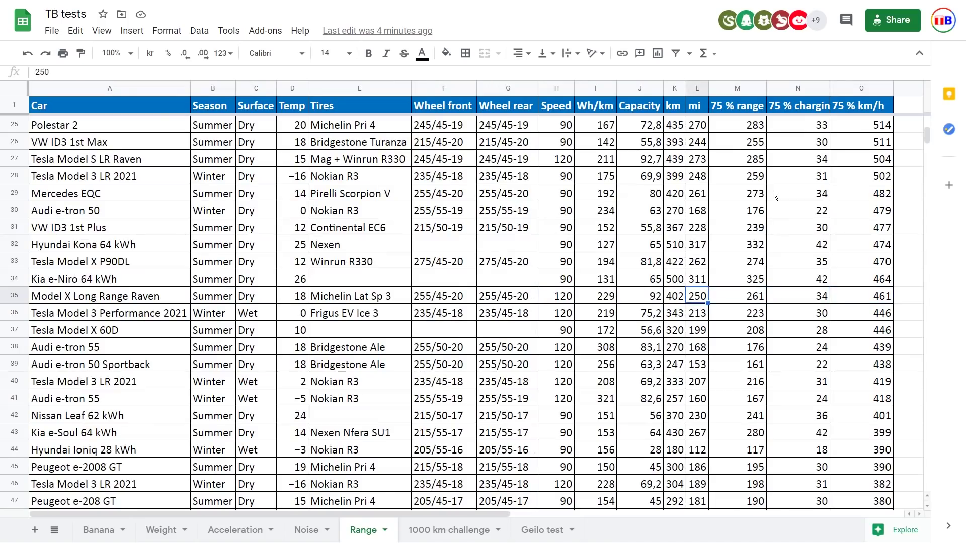
key("Right")
key("Right")
key("Left")
key("Left")
key("Left")
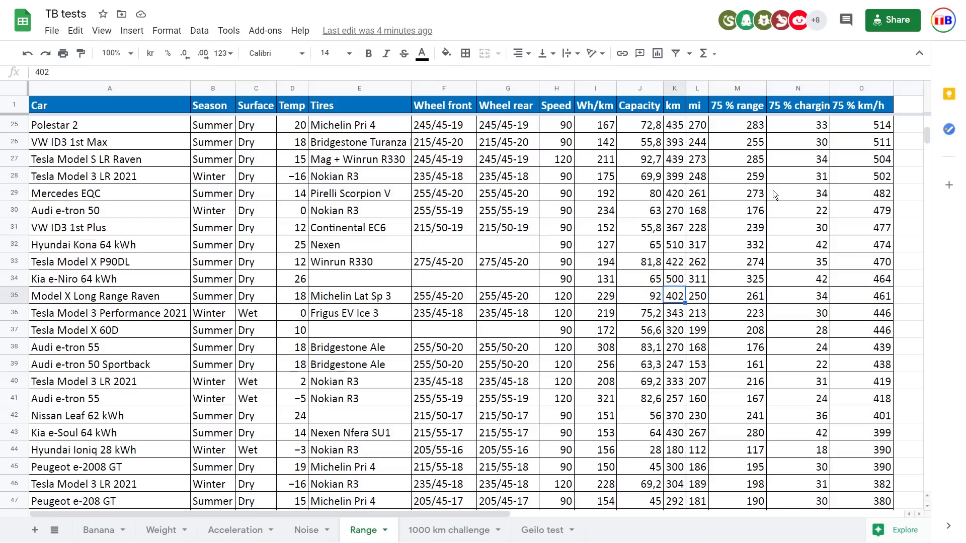
key("Left")
key("Left")
key("Left")
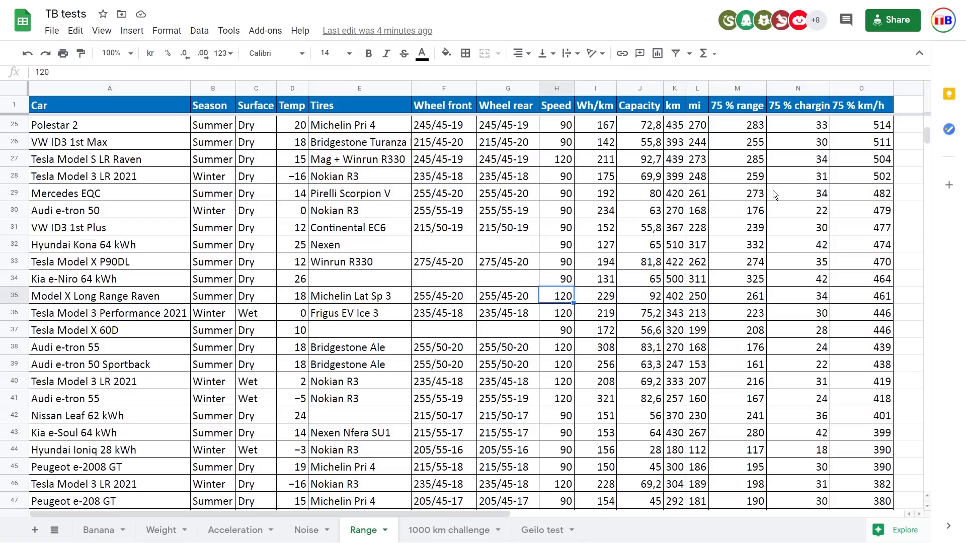
key("Left")
key("Left")
key("Left")
key("Left")
key("Left")
key("Left")
key("Left")
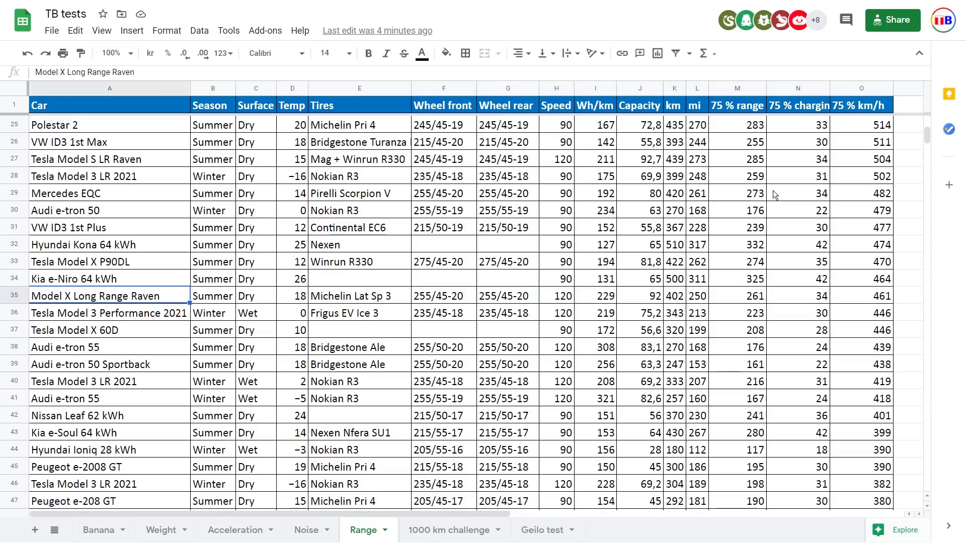
key("Right")
key("Right")
key("Right")
key("Right")
key("Right")
key("Right")
key("Right")
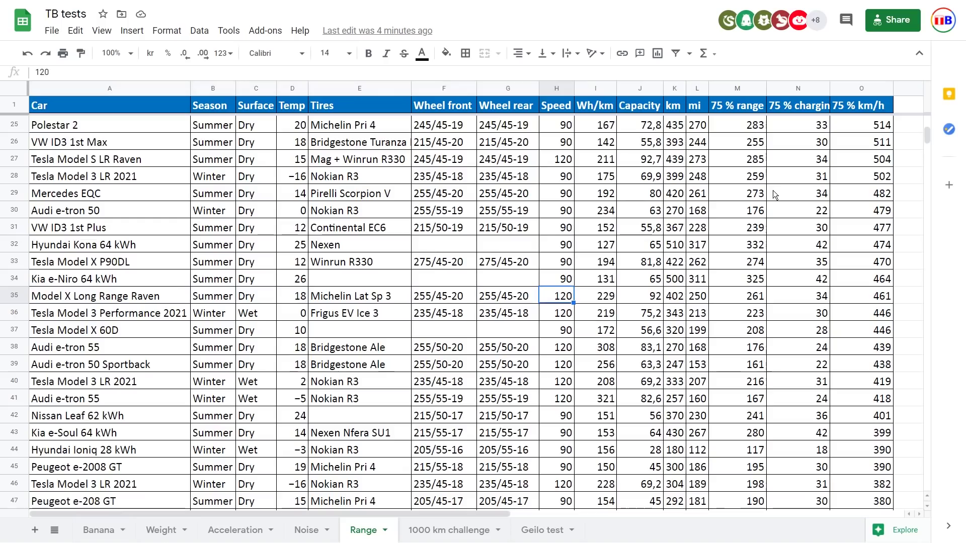
key("Left")
key("Left")
key("Left")
key("Right")
key("Right")
key("Right")
key("Right")
key("Right")
key("Right")
key("Right")
key("Right")
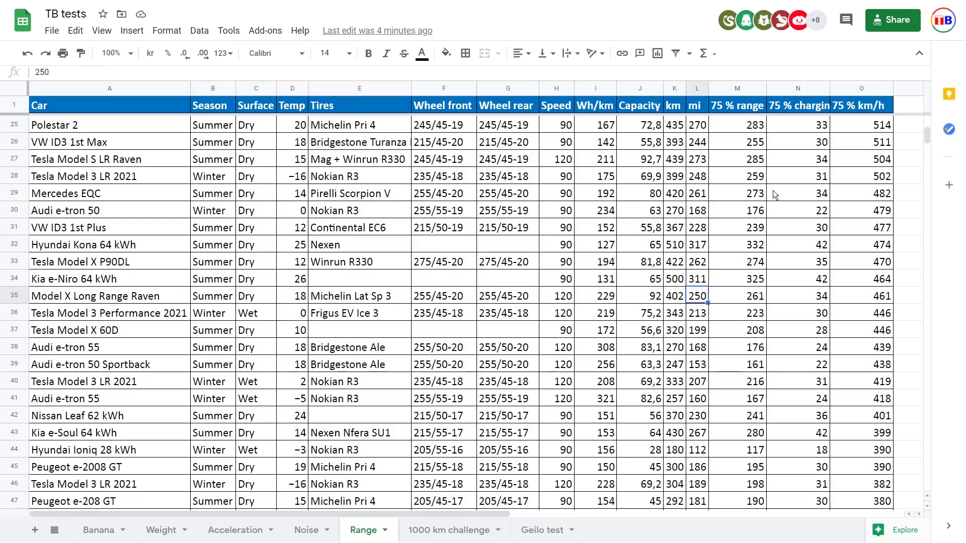
key("Right")
key("Right")
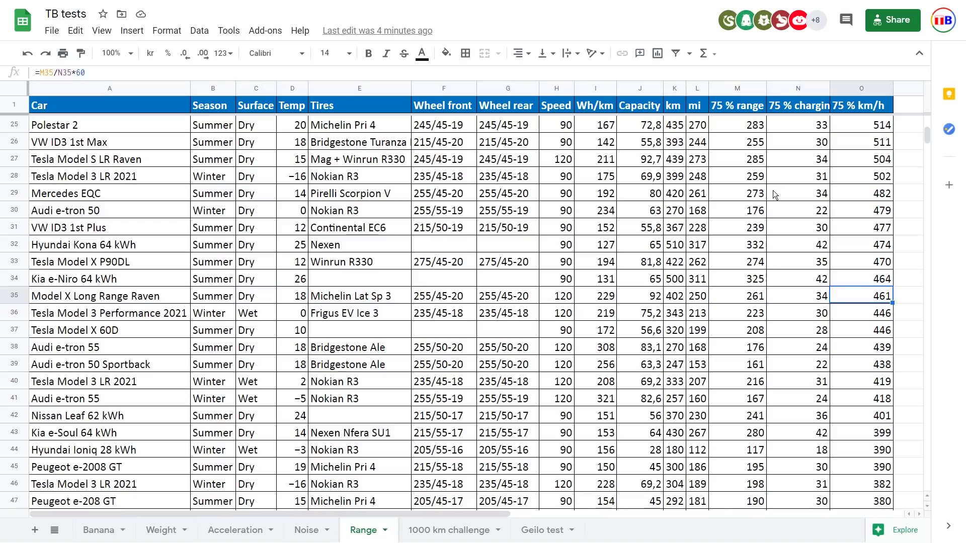
key("Up")
key("Up")
key("Up")
key("Up")
key("Up")
key("Up")
key("Up")
key("Up")
key("Up")
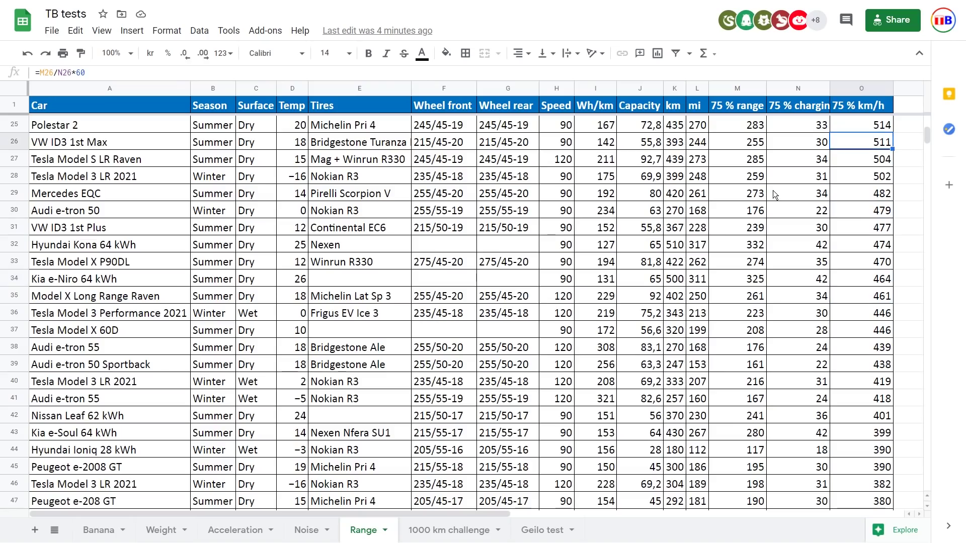
key("Up")
key("Up")
key("Up")
key("Up")
key("Up")
key("Up")
key("Up")
key("Up")
key("Up")
key("Up")
key("Up")
key("Up")
key("Up")
key("Up")
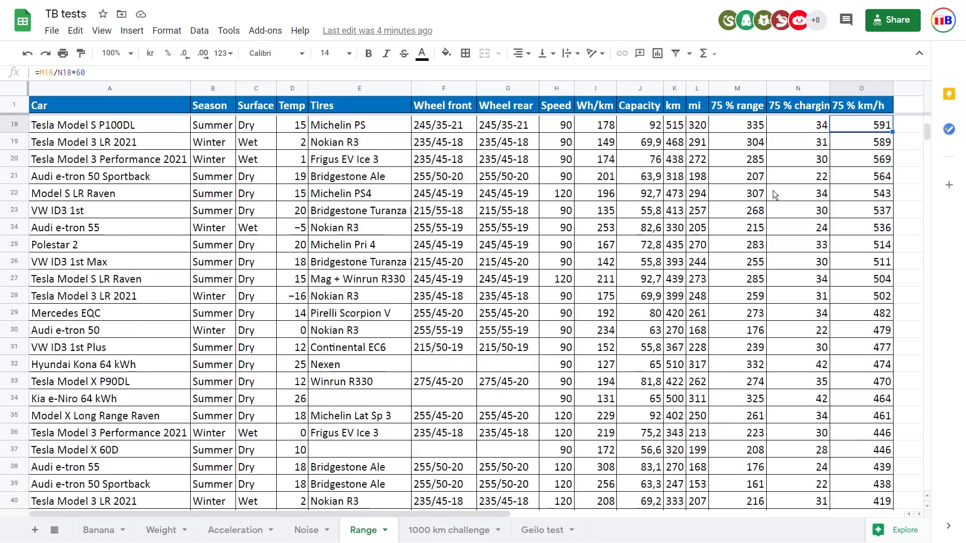
key("Up")
key("Up")
key("Up")
key("Up")
key("Up")
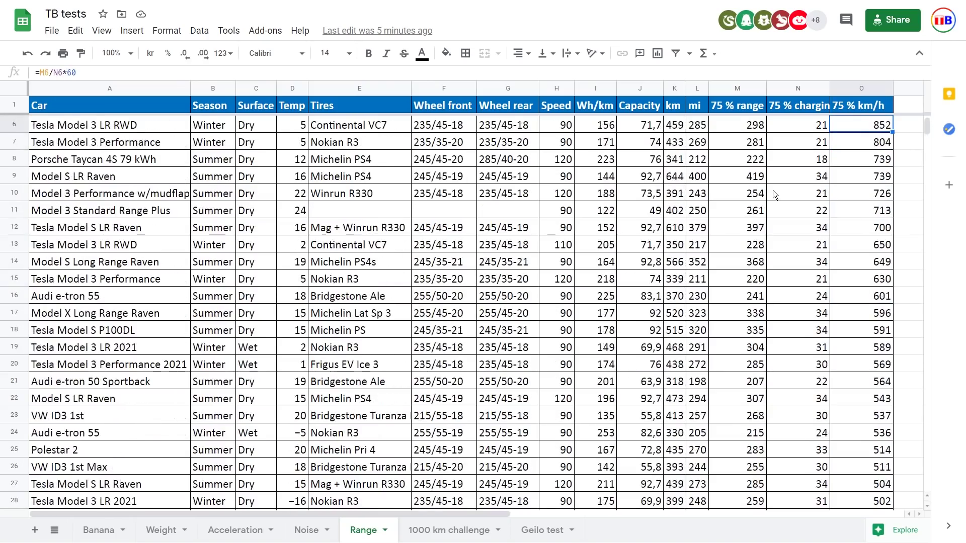
key("Down")
key("Down")
key("Down")
key("Down")
key("Down")
key("Down")
key("Down")
key("Down")
key("Down")
key("Down")
key("Down")
key("Down")
key("Down")
key("Down")
key("Down")
key("Down")
key("Down")
key("Down")
key("Down")
key("Down")
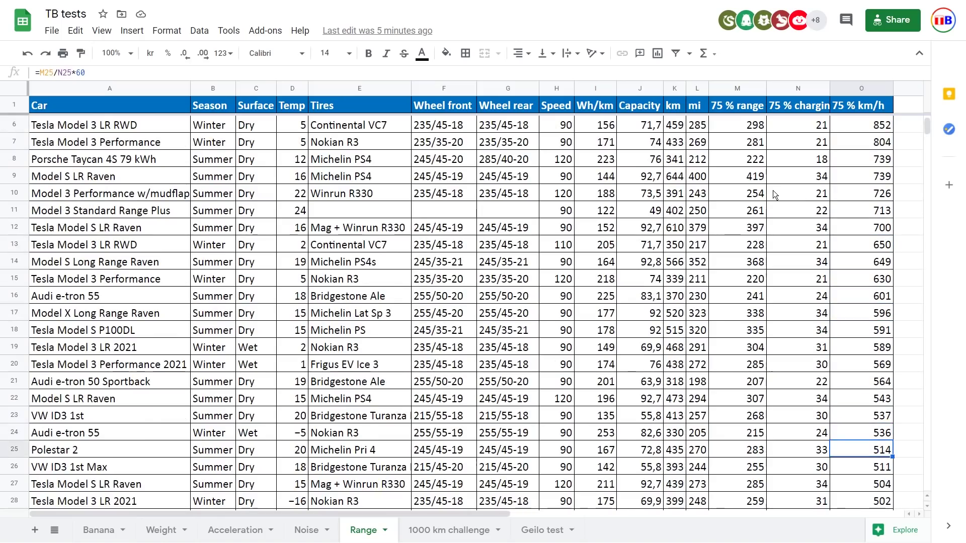
key("Down")
key("Down")
key("Up")
key("Up")
key("Up")
key("Up")
key("Up")
key("Up")
key("Up")
key("Up")
key("Up")
key("Up")
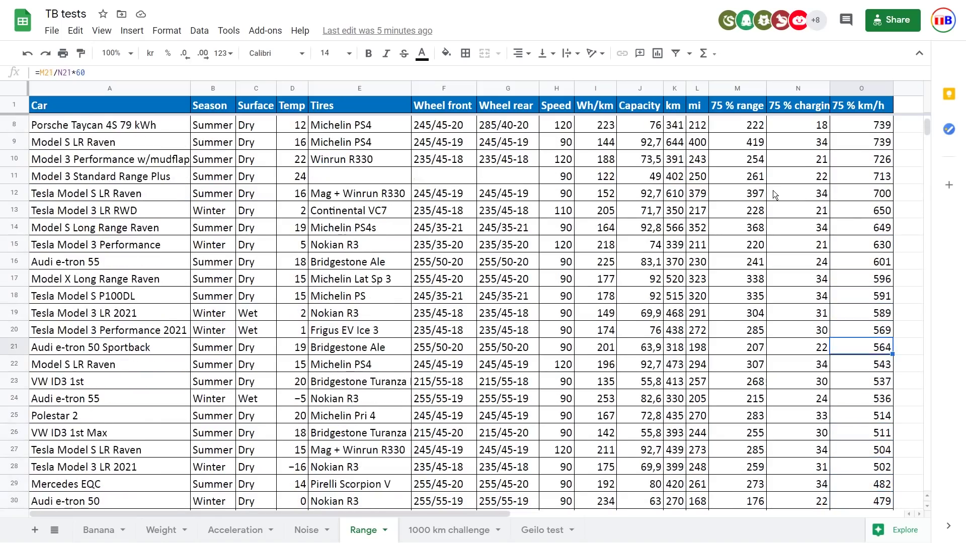
key("Up")
key("Up")
key("Up")
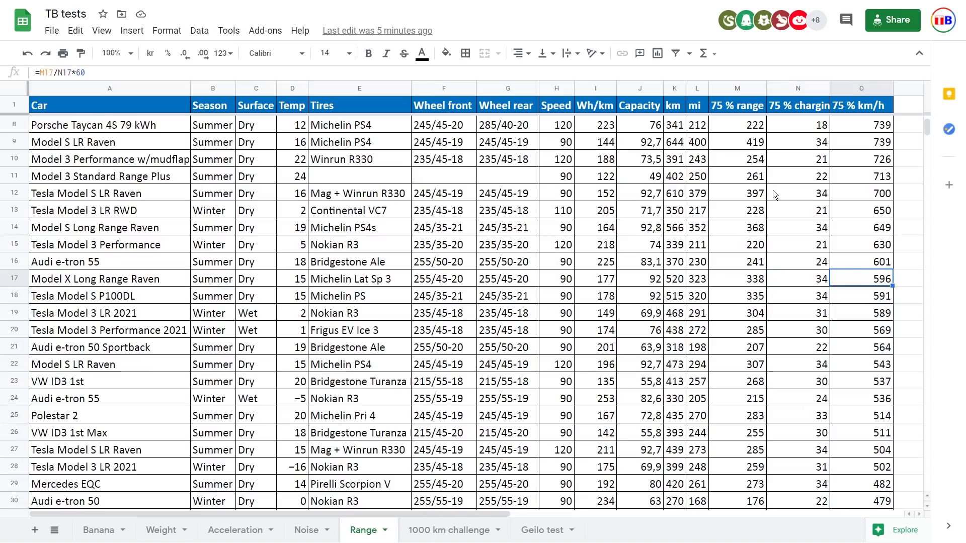
key("shift+Up")
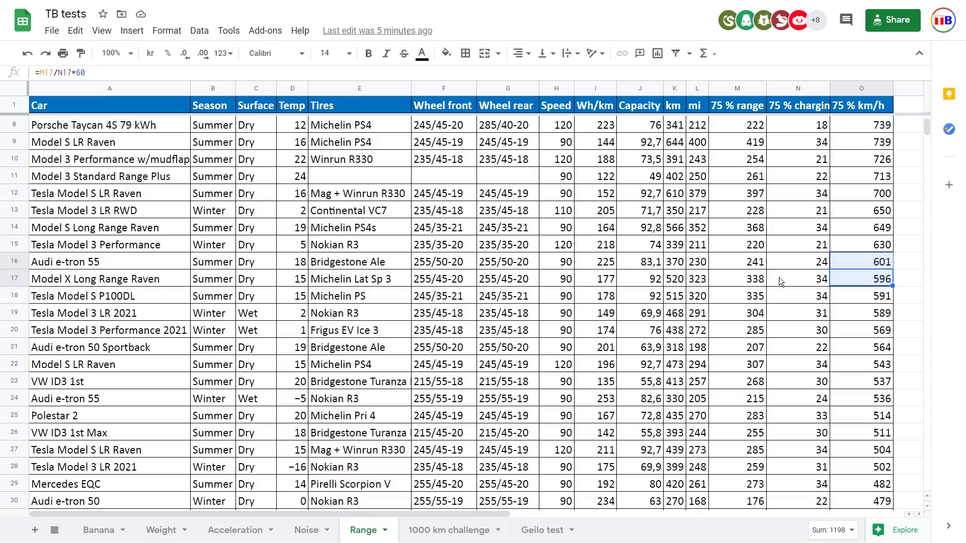
left_click(726, 280)
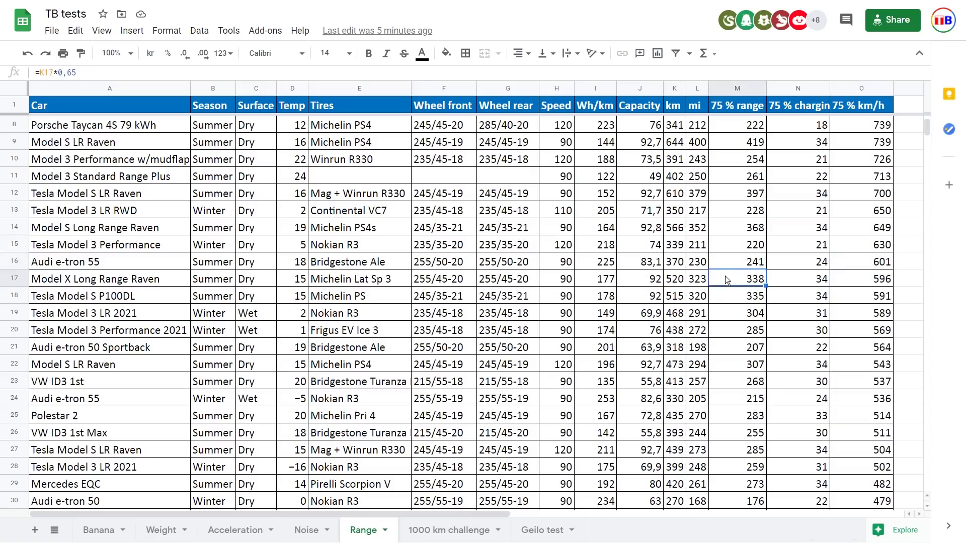
key("Down")
key("Down")
key("Down")
key("Down")
key("Down")
key("Down")
key("Down")
key("Down")
key("Down")
key("Down")
key("Down")
key("Up")
key("Up")
key("Up")
key("Up")
key("Up")
key("Up")
key("Up")
key("Up")
key("Up")
key("Up")
key("Up")
key("Up")
key("Up")
key("Up")
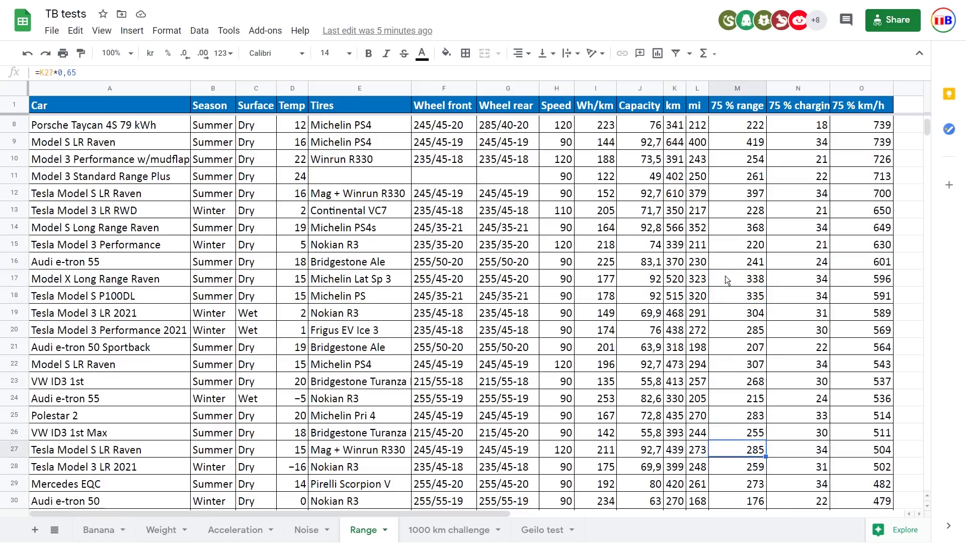
key("Up")
key("Up")
key("Up")
key("Up")
key("Up")
key("Up")
key("Up")
key("Up")
key("Up")
key("Up")
key("Up")
key("Up")
key("Up")
key("Down")
key("Up")
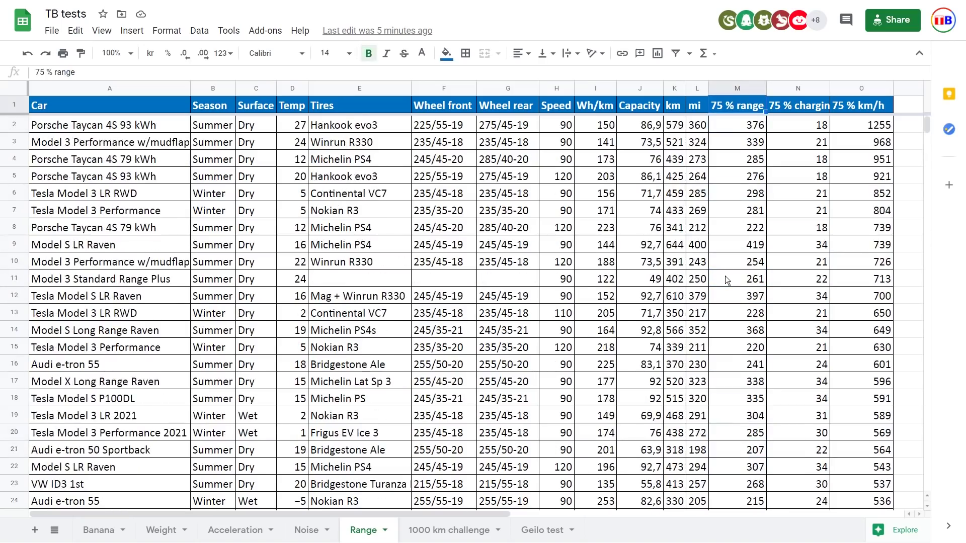
key("Down")
key("Down")
key("Down")
key("Down")
key("Down")
key("Down")
key("Left")
key("Left")
key("Left")
key("Left")
key("Left")
key("Left")
key("Up")
key("Up")
key("Up")
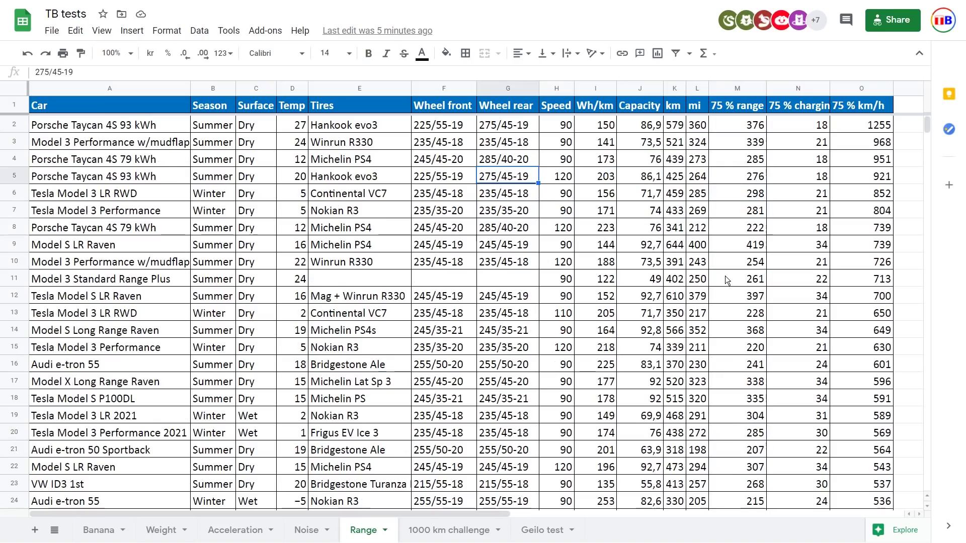
key("Right")
key("Down")
key("Down")
key("Down")
key("Down")
key("Down")
key("Down")
key("Down")
key("Down")
key("Down")
key("Down")
key("Down")
key("Down")
key("Down")
key("Down")
key("Down")
key("Down")
key("Down")
key("Down")
key("Down")
key("Down")
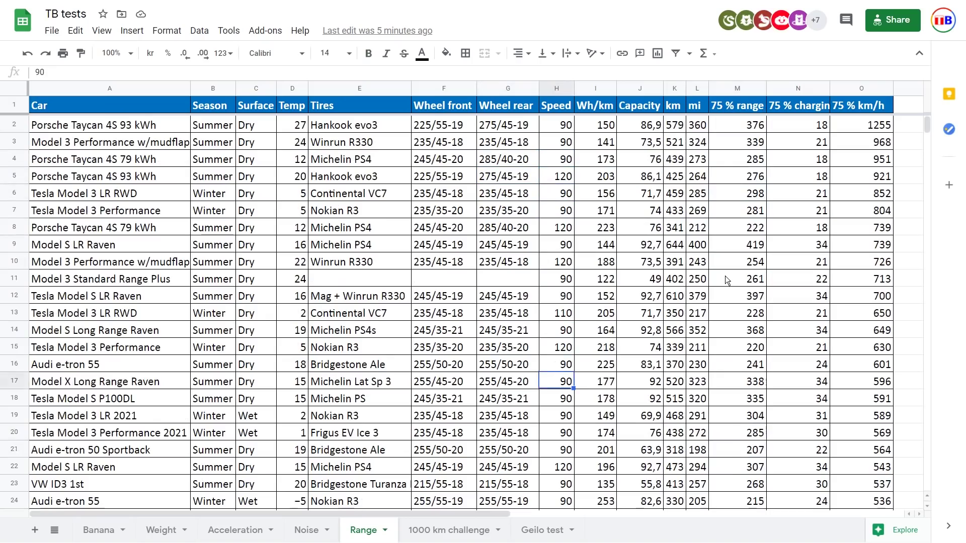
key("Down")
key("Down")
key("Down")
key("Down")
key("Down")
key("Down")
key("Down")
key("Down")
key("Down")
key("Down")
key("Down")
key("Down")
key("Down")
key("Down")
key("Down")
key("Down")
key("Down")
key("Down")
key("Down")
key("Down")
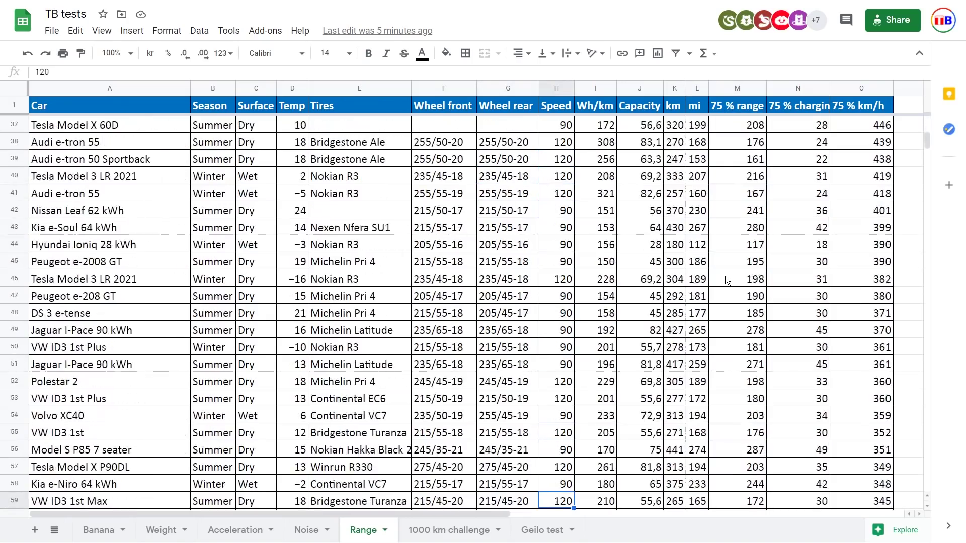
key("Down")
key("Down")
key("Down")
key("Down")
key("Down")
key("Down")
key("Down")
key("Down")
key("Down")
key("Down")
key("Down")
key("Down")
key("Down")
key("Down")
key("Down")
key("Down")
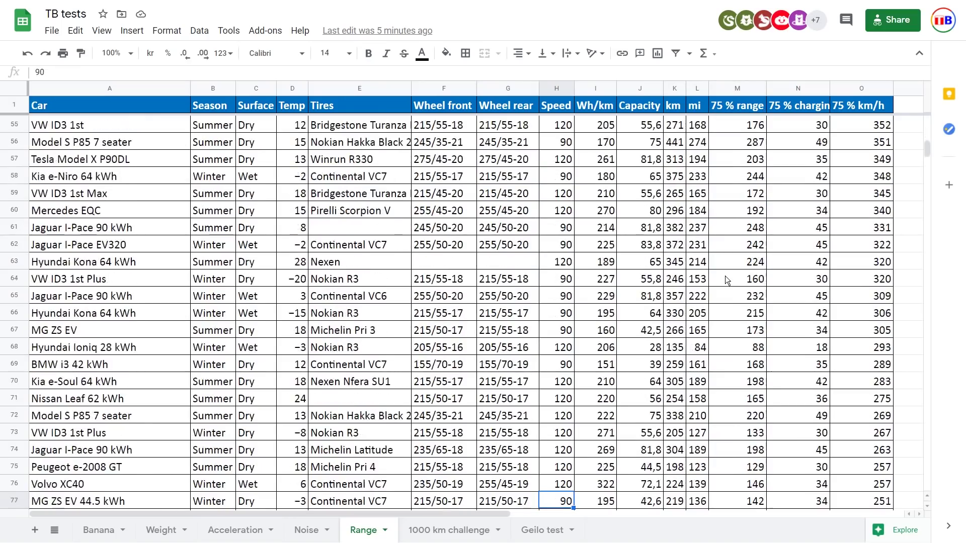
key("Up")
key("Up")
key("Up")
key("Up")
key("Up")
key("Up")
key("Up")
key("Up")
key("Up")
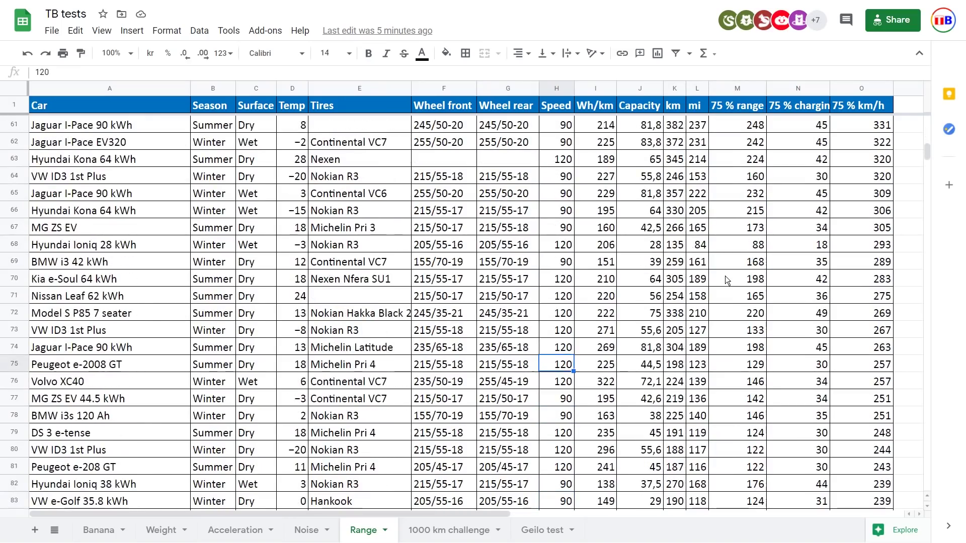
key("Up")
key("Left")
key("Left")
key("Left")
key("Left")
key("Left")
key("Left")
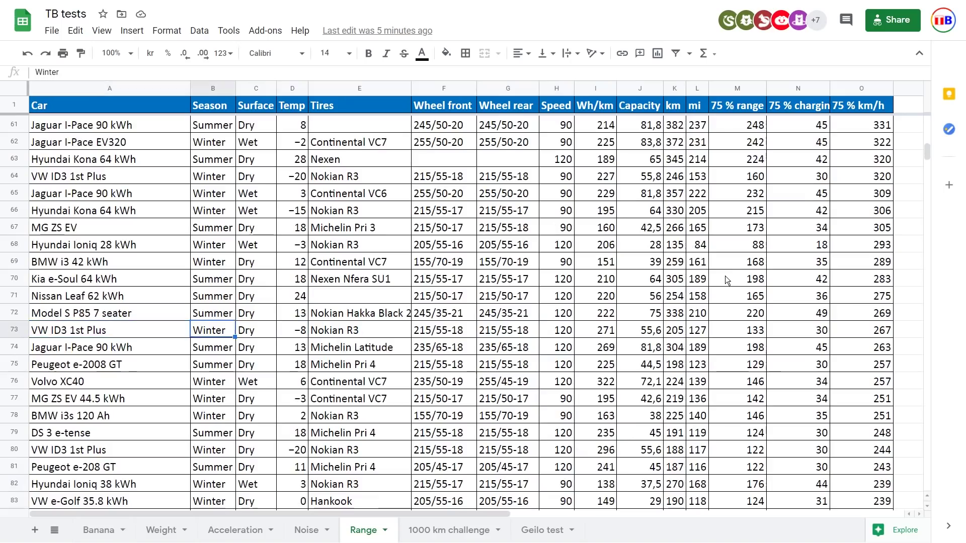
key("Right")
key("Right")
key("Right")
key("Right")
key("Right")
key("Right")
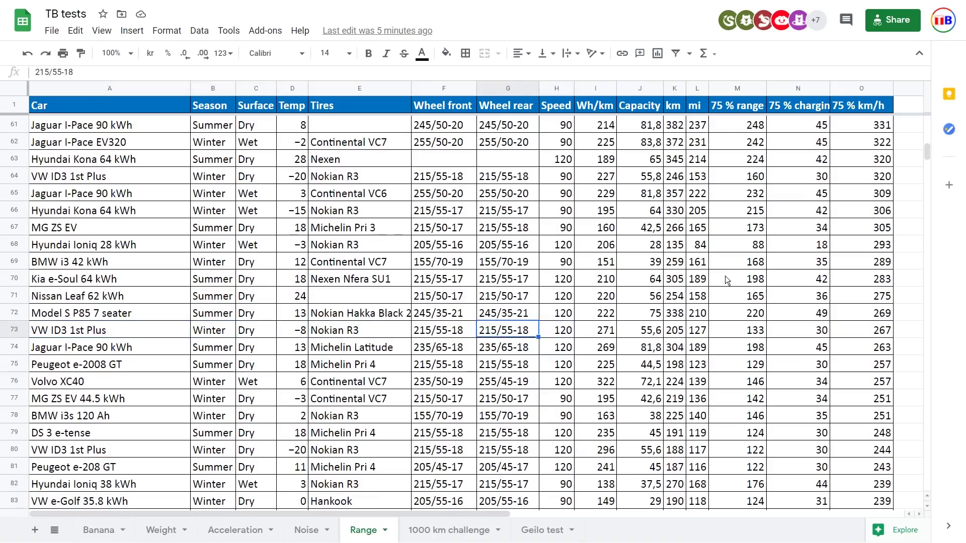
key("Right")
key("Right")
key("Right")
key("Right")
key("Right")
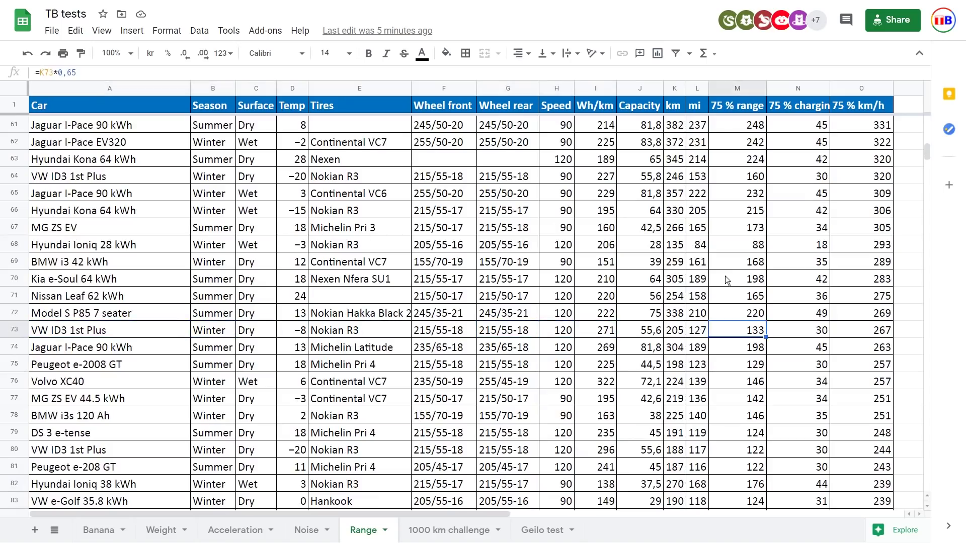
key("Left")
key("Left")
key("Left")
key("Left")
key("Left")
key("Left")
key("Left")
key("Left")
key("Right")
key("Right")
key("Right")
key("Right")
key("Right")
key("Right")
key("Right")
key("Right")
key("Right")
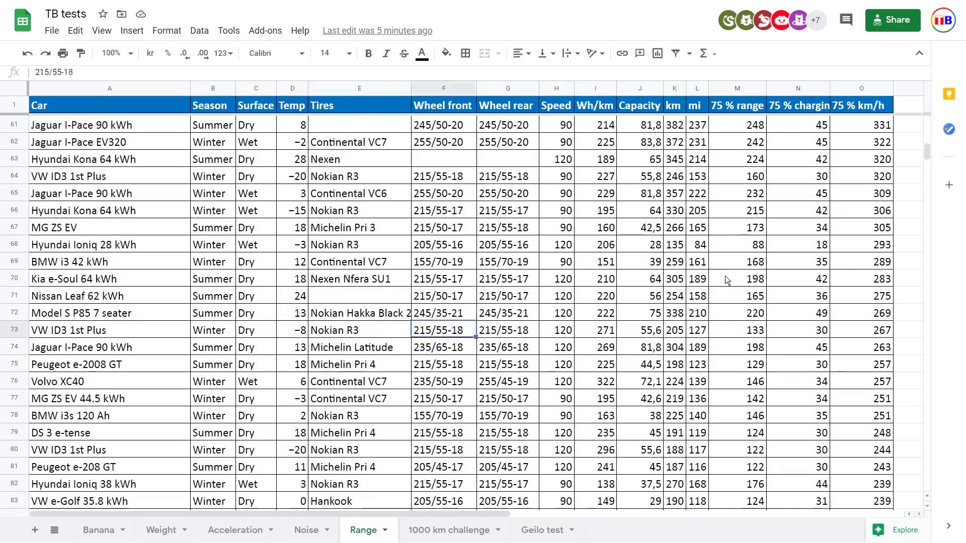
key("Right")
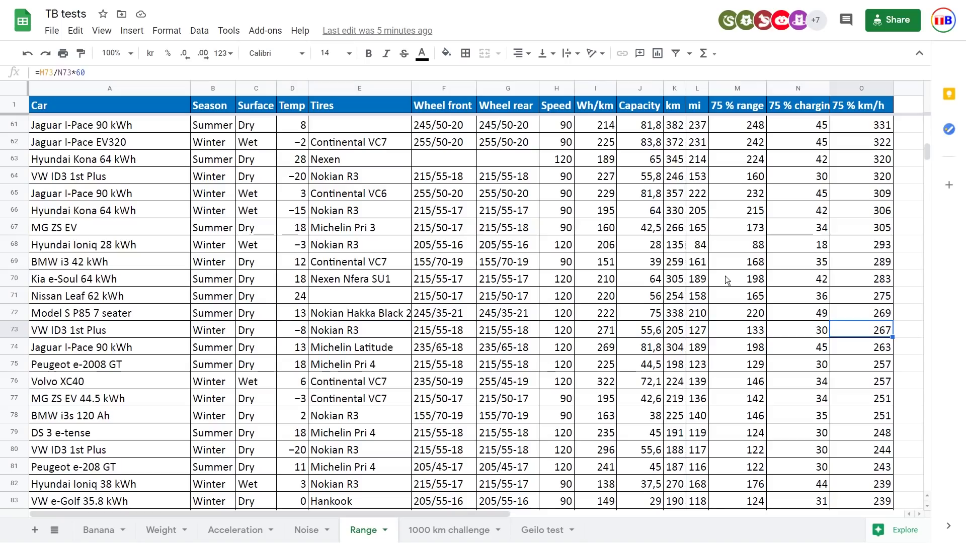
key("Left")
key("Left")
key("Left")
key("Left")
key("Left")
key("Left")
key("Left")
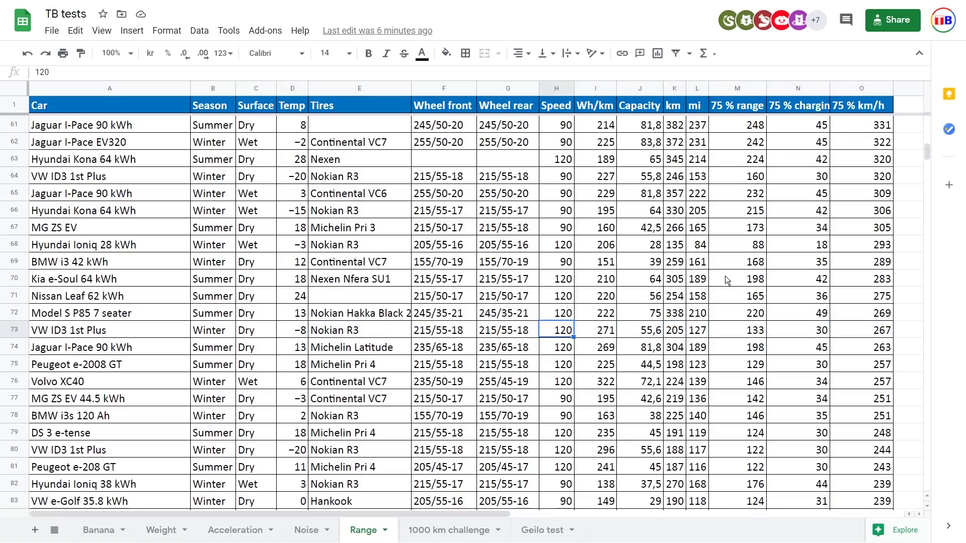
key("Up")
key("Up")
key("Up")
key("Up")
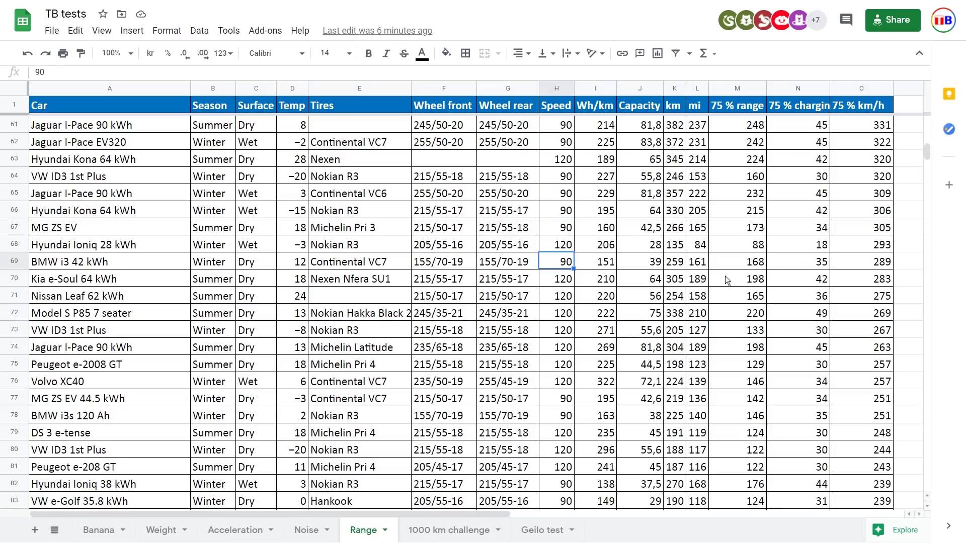
key("Up")
key("Up")
key("Left")
key("Up")
key("Left")
key("Left")
key("Left")
key("Left")
key("Left")
key("Left")
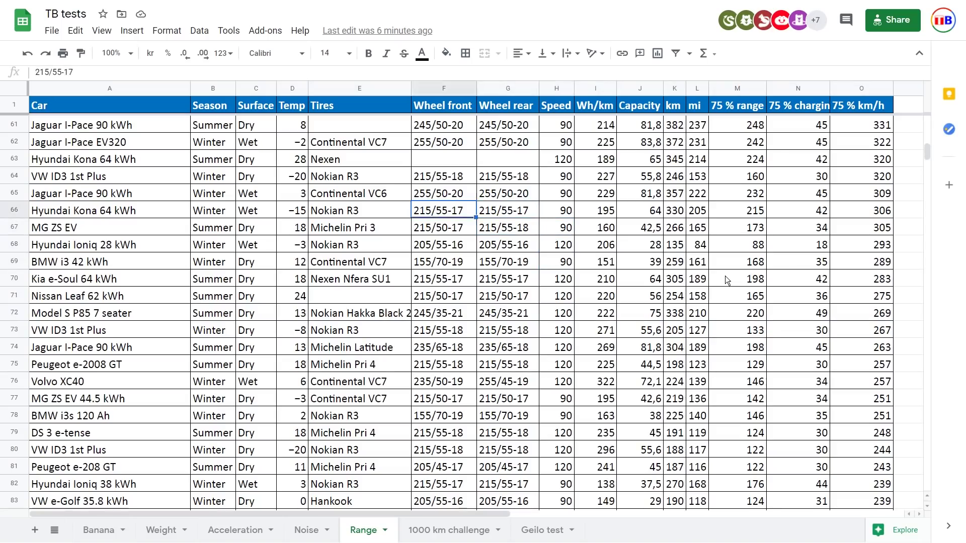
key("Right")
key("Right")
key("Right")
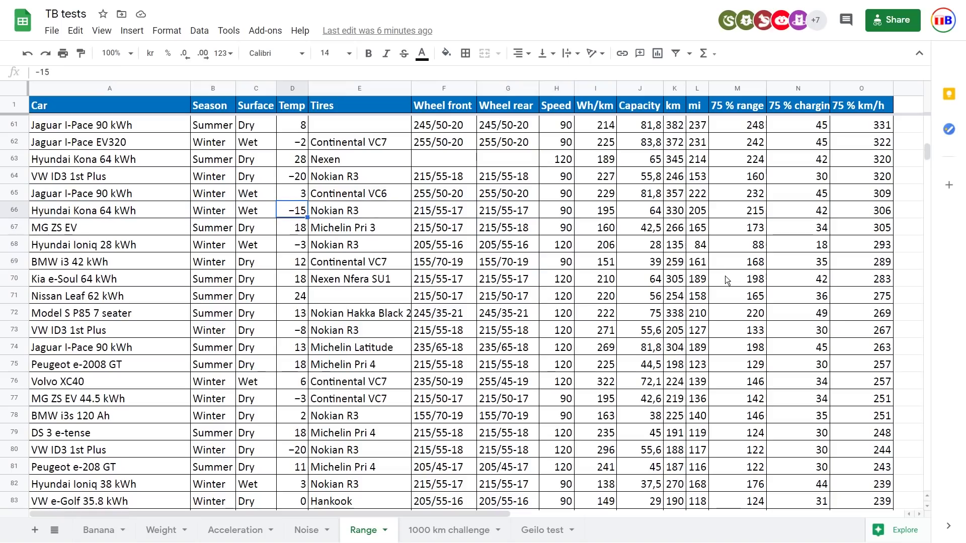
key("Left")
key("Left")
key("Left")
key("Right")
key("Right")
key("Right")
key("Right")
key("Right")
key("Right")
key("Right")
key("Right")
key("Right")
key("Right")
key("Right")
key("Right")
key("Right")
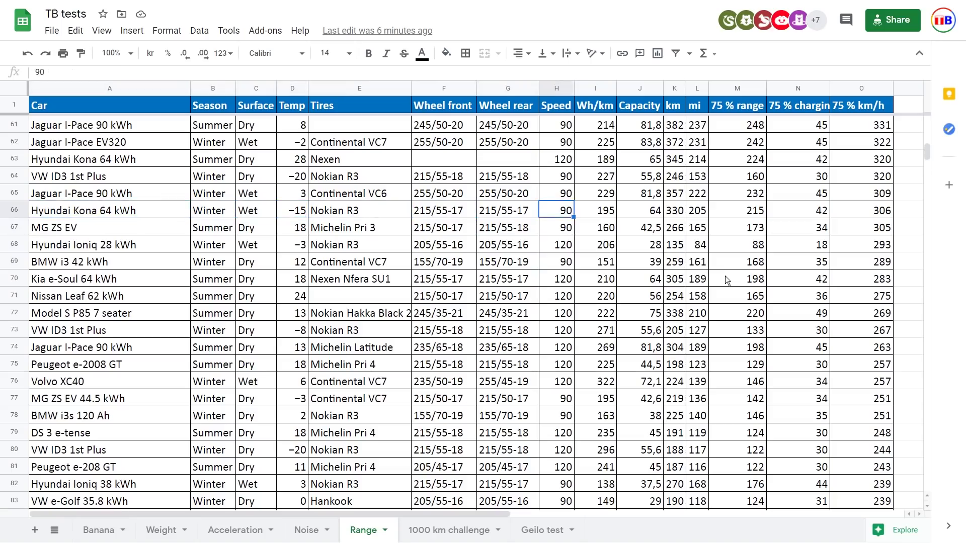
key("Right")
key("Left")
key("Left")
key("Left")
key("Left")
key("Left")
key("Left")
key("Left")
key("Left")
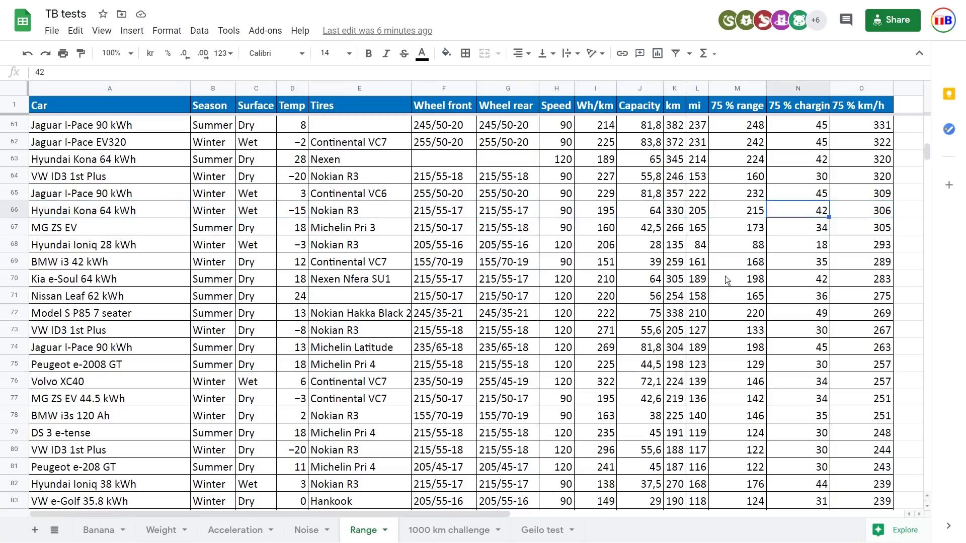
key("Down")
key("Down")
key("Down")
key("Down")
key("Down")
key("Down")
key("Down")
key("Down")
key("Down")
key("Down")
key("Down")
key("Down")
key("Down")
key("Down")
key("Down")
key("Down")
key("Down")
key("Down")
key("Down")
key("Down")
key("Down")
key("Down")
key("Down")
key("Down")
key("Down")
key("Down")
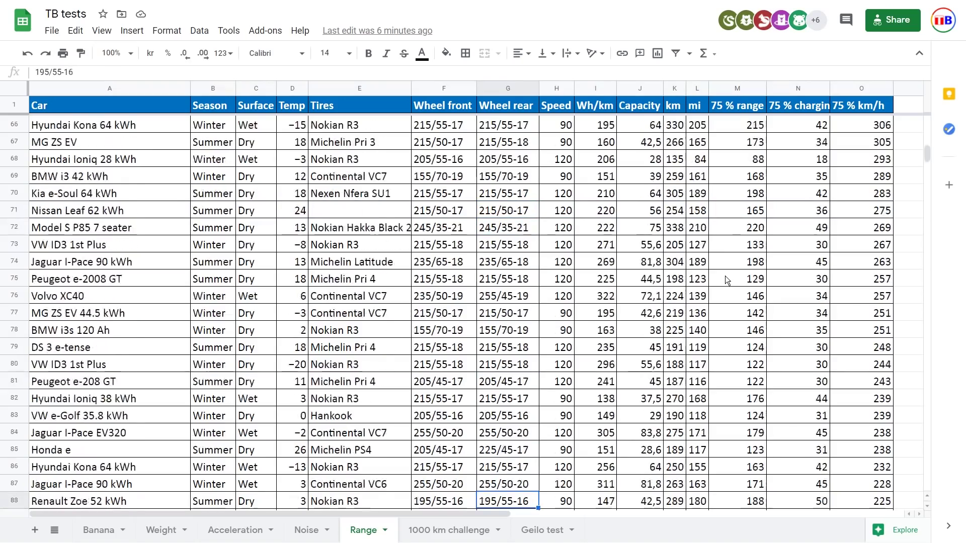
key("Down")
key("Down")
key("Down")
key("Down")
key("Down")
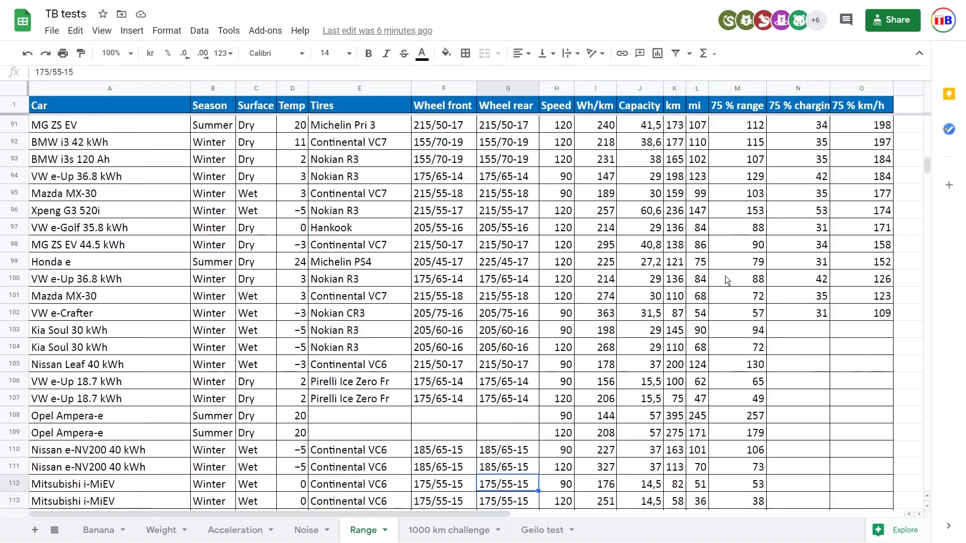
key("Up")
key("Up")
key("Up")
key("Up")
key("Up")
key("Up")
key("Up")
key("Up")
key("Up")
key("Up")
key("Up")
key("Up")
key("Up")
key("Up")
key("Up")
key("Up")
key("Down")
key("Down")
key("Down")
key("Down")
key("Down")
key("Right")
key("Right")
key("Right")
key("Right")
key("Right")
key("Right")
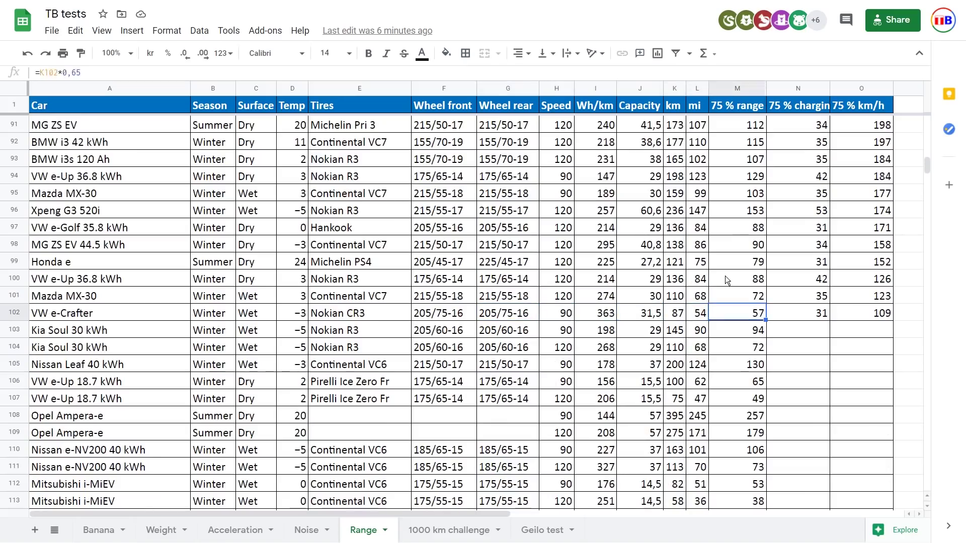
key("Right")
key("Right")
key("Left")
key("Left")
key("Left")
key("Left")
key("Left")
key("Left")
key("Right")
key("Right")
key("Right")
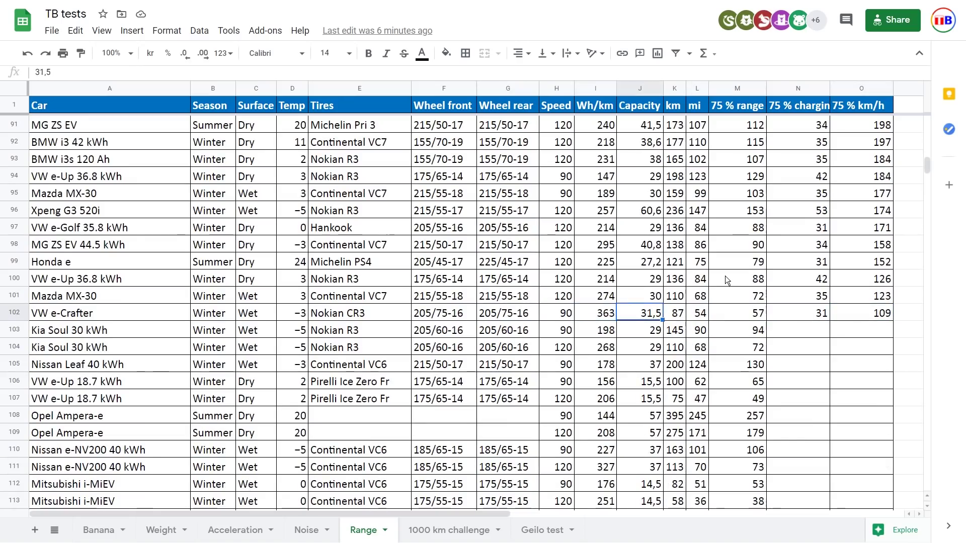
key("Down")
key("Down")
key("Down")
key("Down")
key("Down")
key("Down")
key("Down")
key("Down")
key("Down")
key("Down")
key("Down")
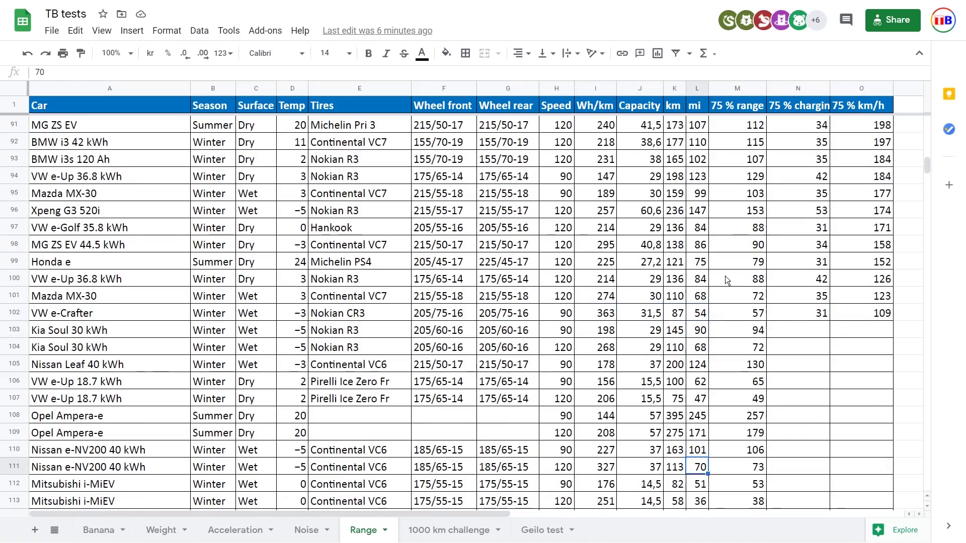
key("Right")
key("Down")
key("Down")
key("Down")
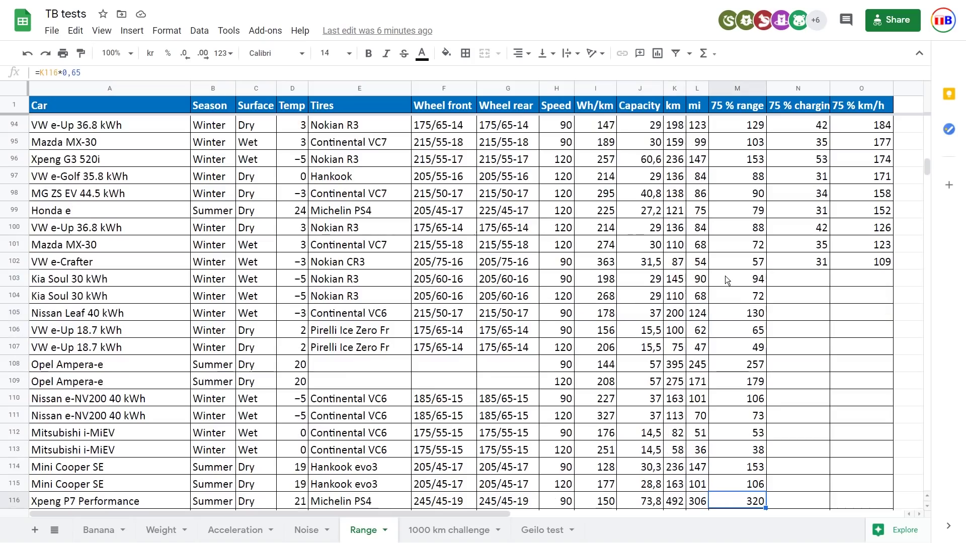
scroll(725, 275, "down", 2)
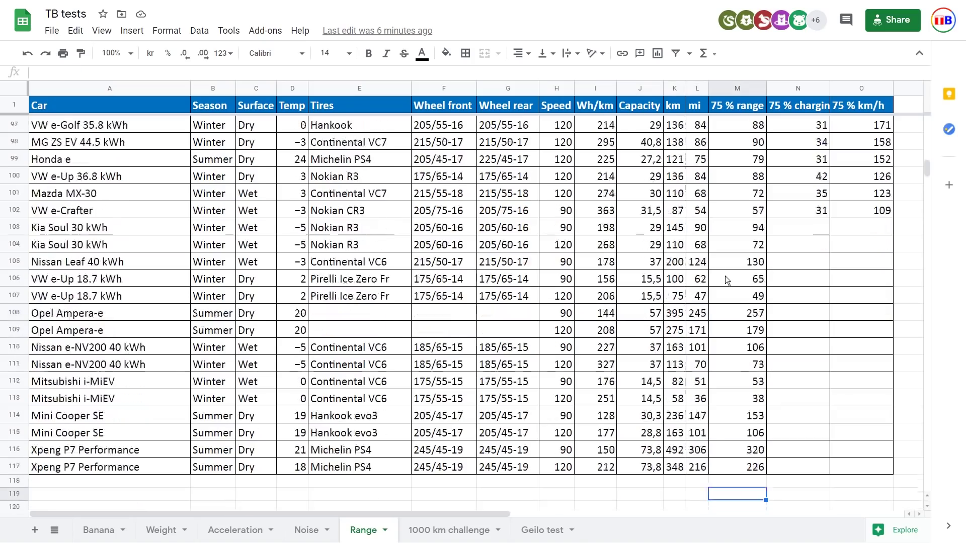
key("Up")
key("Up")
key("Up")
key("Up")
key("Up")
key("Up")
key("Up")
key("Up")
key("Up")
key("Up")
key("Up")
key("Up")
key("Up")
key("Up")
key("Up")
key("Up")
key("Up")
key("Up")
key("Up")
key("Up")
key("Up")
key("Up")
key("Up")
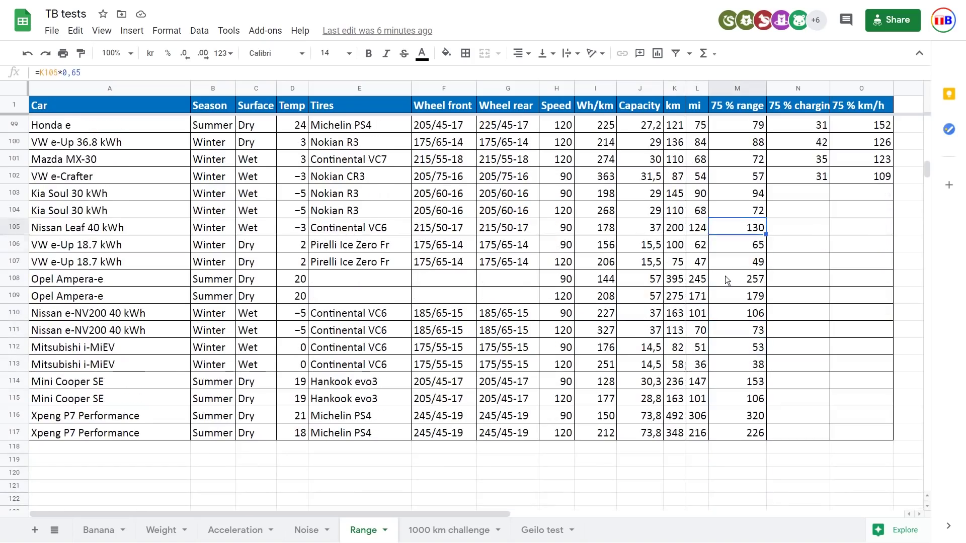
key("Down")
key("Down")
key("Down")
key("Down")
key("Down")
key("Down")
key("Down")
key("Down")
key("Down")
key("Down")
key("Down")
key("Down")
key("Down")
key("Down")
key("Down")
key("Down")
key("Down")
key("Down")
key("Down")
key("Down")
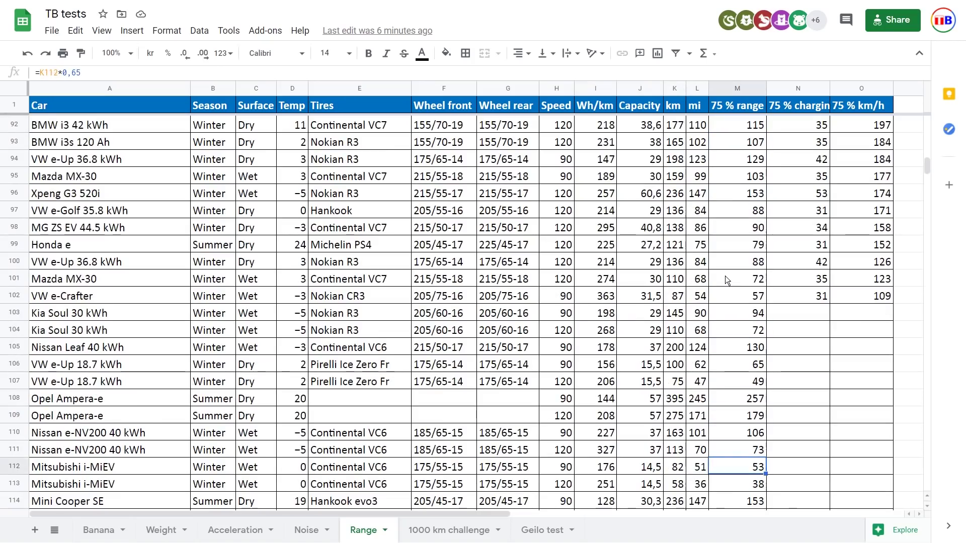
key("Up")
key("Up")
key("Up")
key("Up")
key("Up")
key("Up")
key("Up")
key("Up")
key("Up")
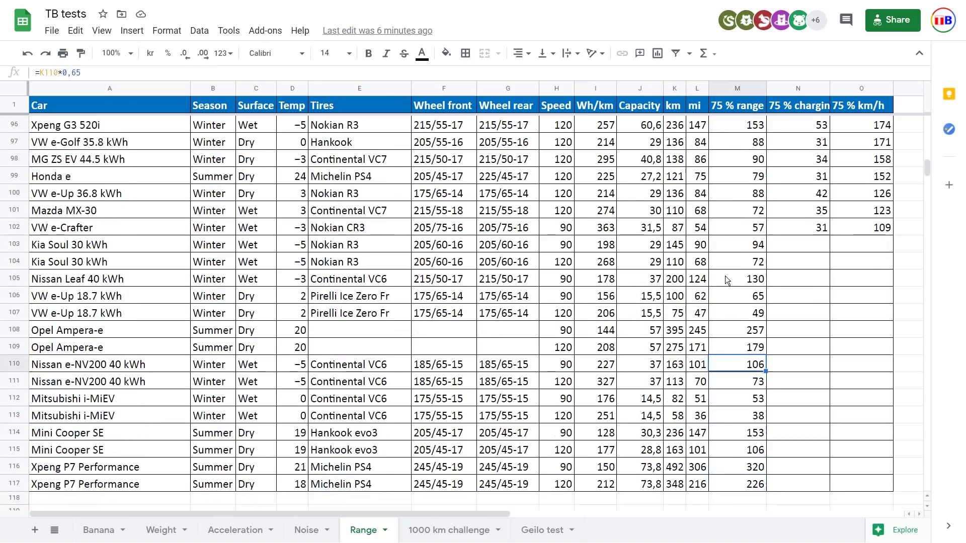
key("Up")
key("Down")
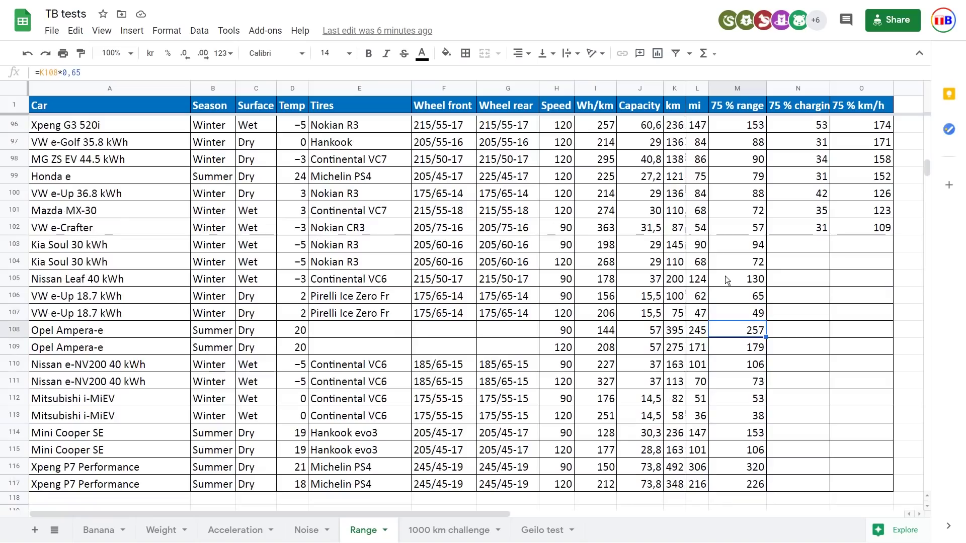
key("Right")
key("Right")
key("Up")
key("Up")
key("Up")
key("Up")
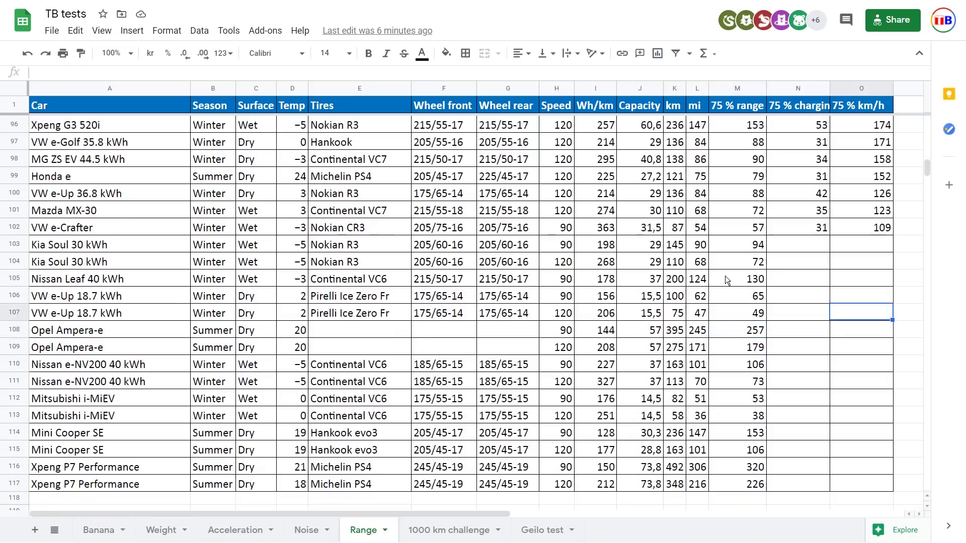
key("Left")
key("Up")
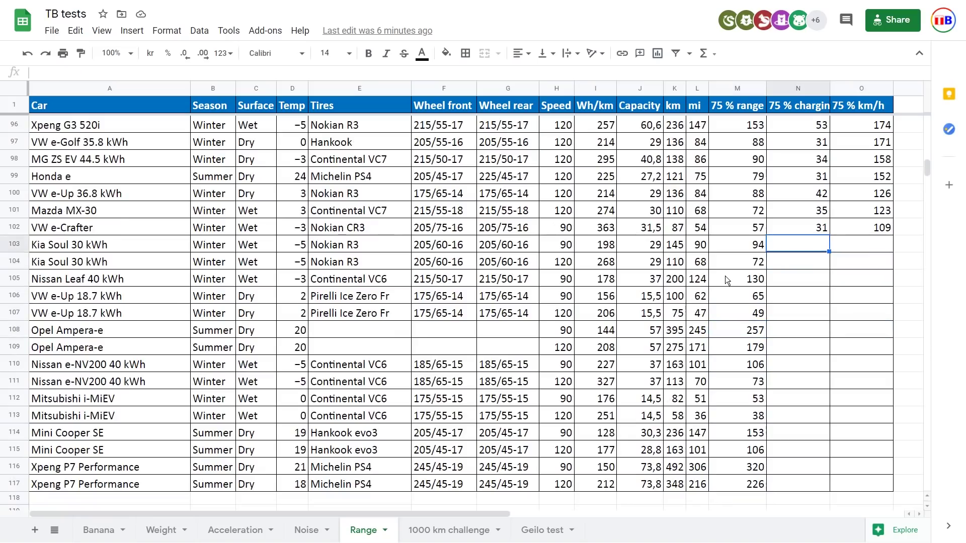
key("Down")
key("Down")
key("Up")
key("Up")
key("Down")
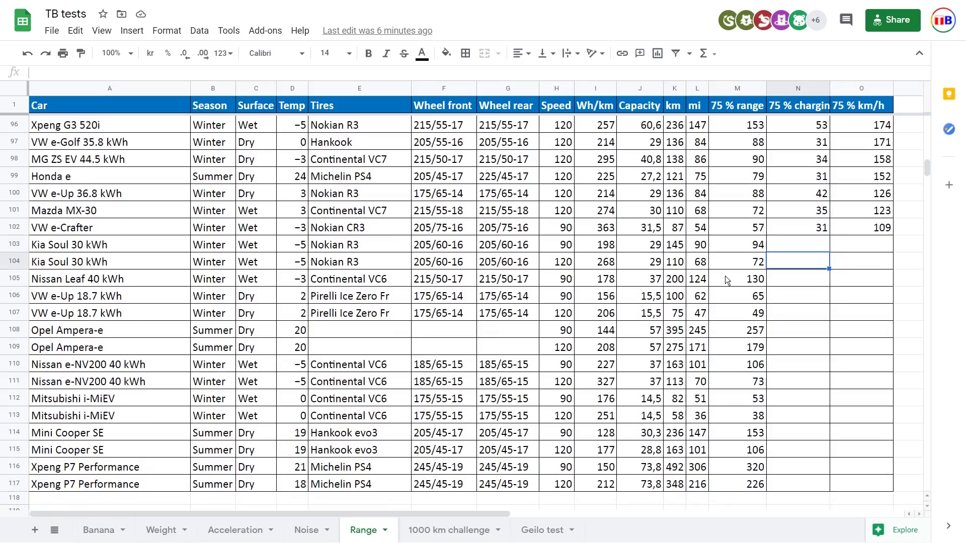
key("Up")
key("Right")
key("Down")
key("Down")
key("Down")
key("Down")
key("Down")
key("Down")
key("Down")
key("Down")
key("Down")
key("Down")
key("Down")
key("Down")
key("Down")
key("Down")
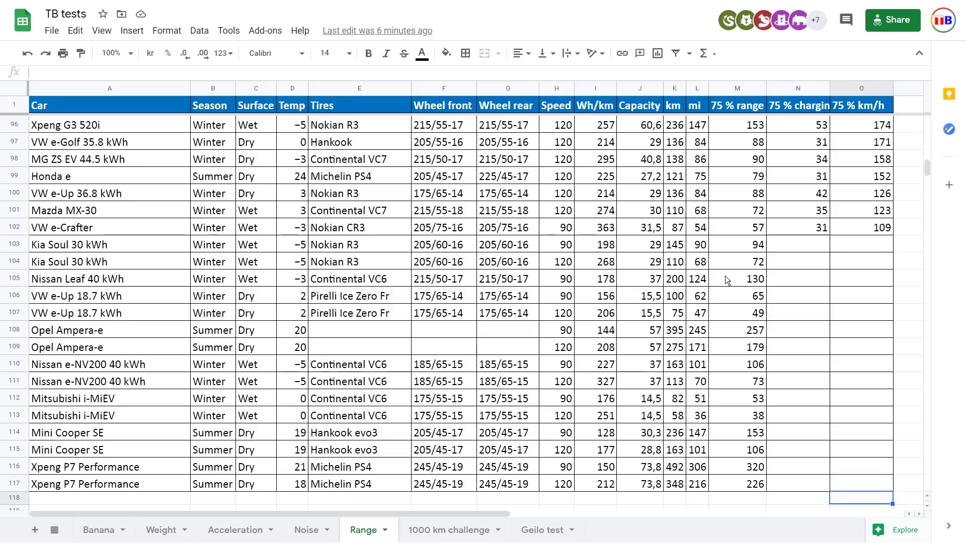
key("Up")
key("Left")
key("Left")
key("Left")
key("Left")
key("Left")
key("Left")
key("Left")
key("Left")
key("Left")
key("Left")
key("Left")
key("Left")
key("Left")
key("Left")
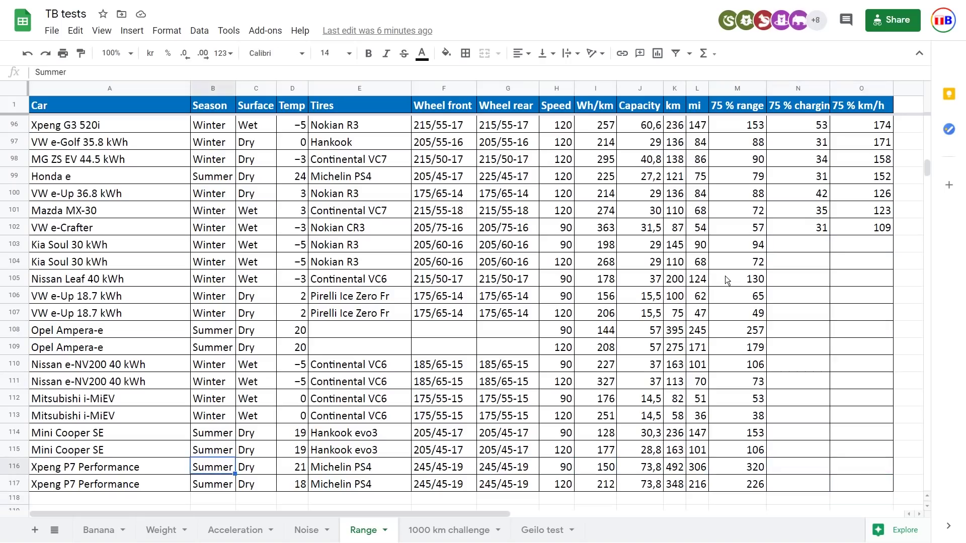
key("Up")
key("Up")
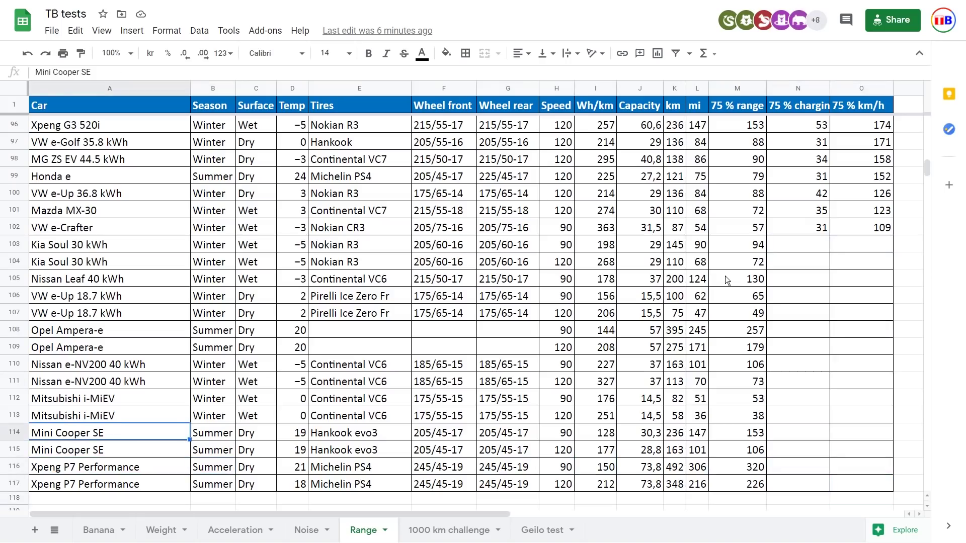
key("Up")
key("Up")
key("Up")
key("Up")
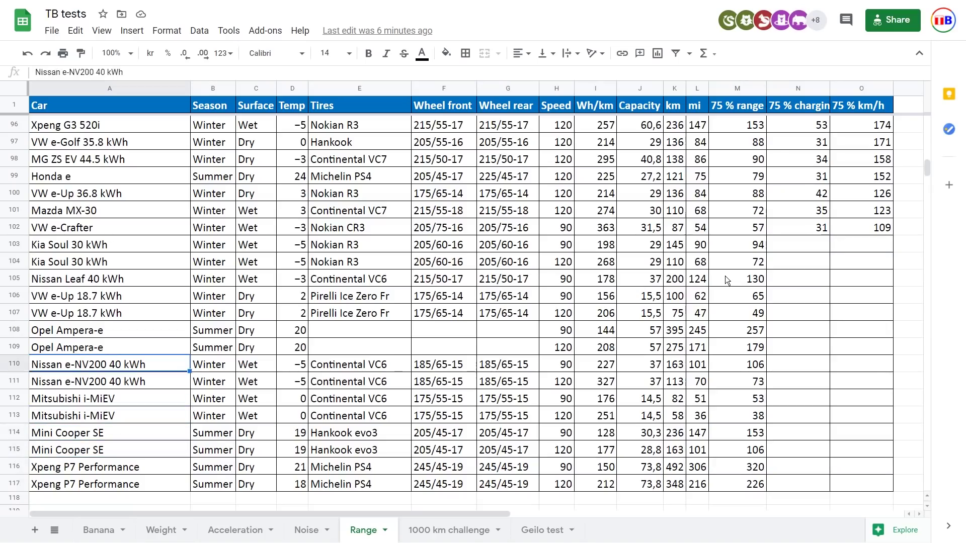
key("Down")
key("Down")
key("Down")
key("Down")
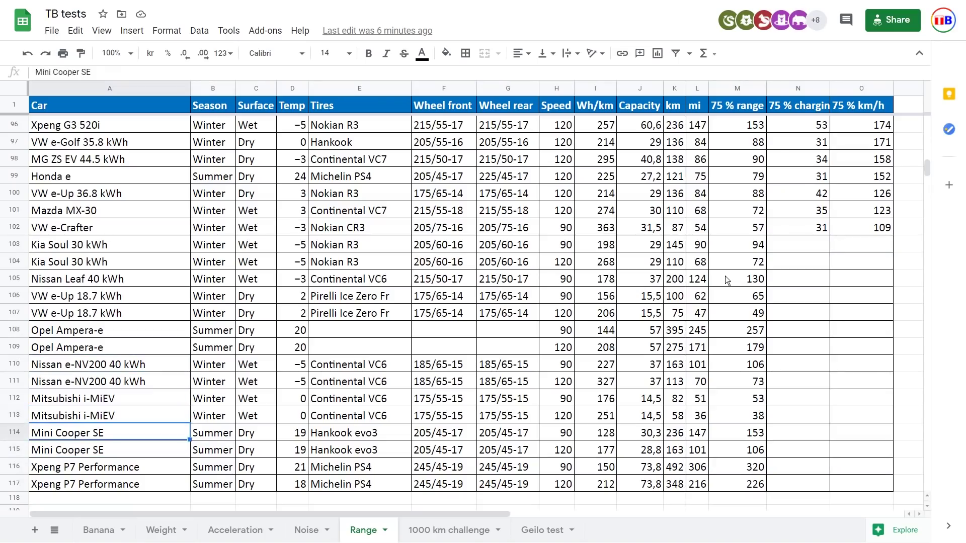
key("Right")
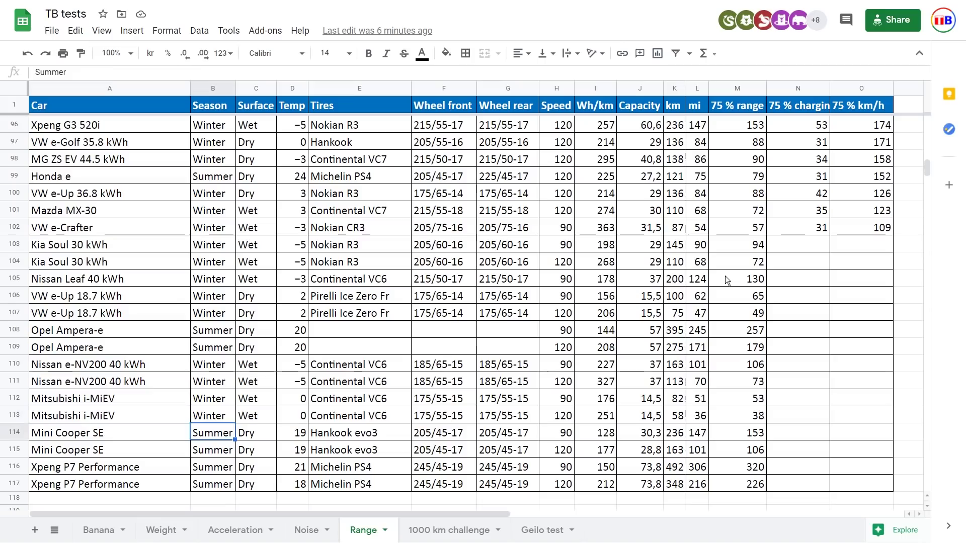
key("Right")
key("Right")
key("Right")
key("Right")
key("Right")
key("Right")
key("Right")
key("Right")
key("Right")
key("Right")
key("Right")
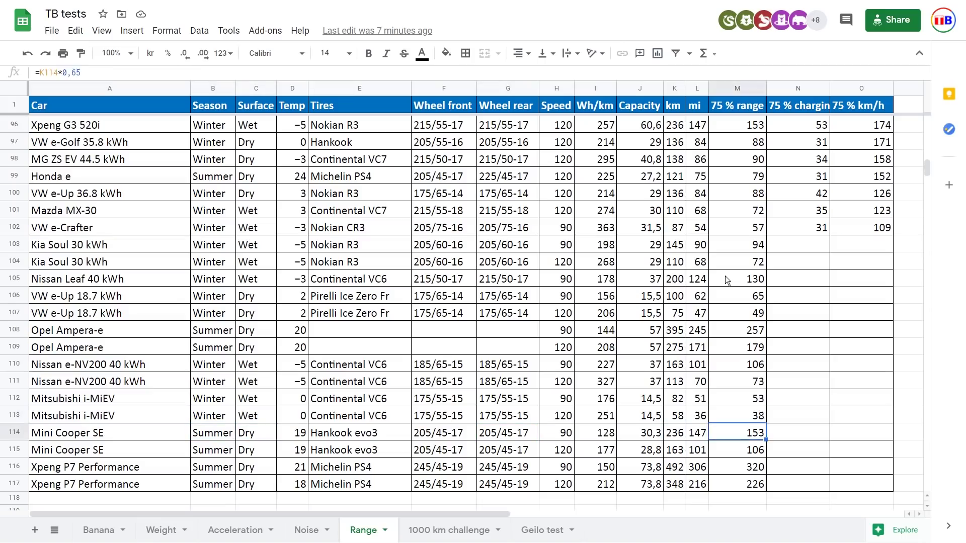
key("Left")
key("Right")
key("Right")
key("Left")
key("Right")
key("Left")
key("Up")
key("Up")
key("Up")
key("Up")
key("Up")
key("Up")
key("Up")
key("Up")
key("Up")
key("Up")
key("Up")
key("Up")
key("Up")
key("Up")
key("Up")
key("Up")
key("Up")
key("Up")
key("Up")
key("Up")
key("Up")
key("Up")
key("Up")
key("Up")
key("Up")
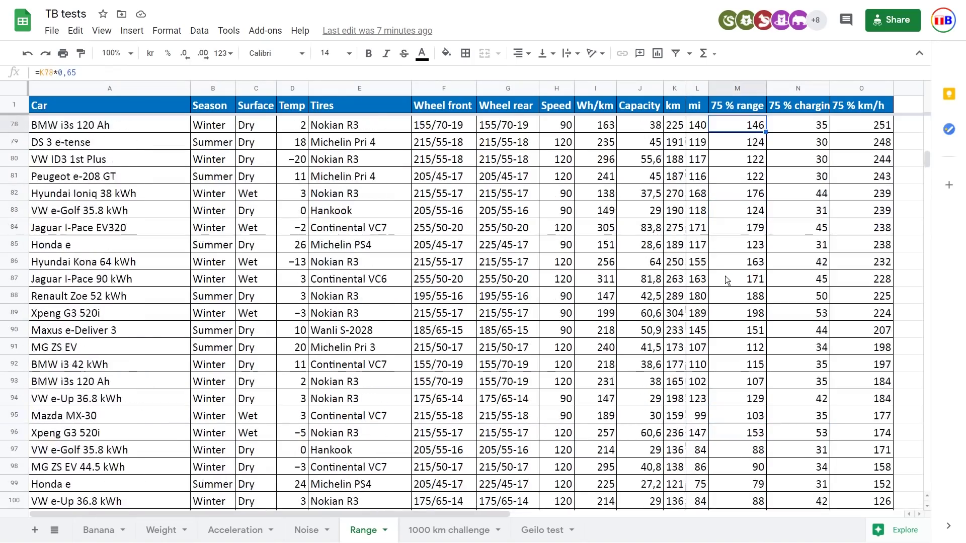
key("Up")
key("Up")
key("Up")
key("Up")
key("Up")
key("Up")
key("Up")
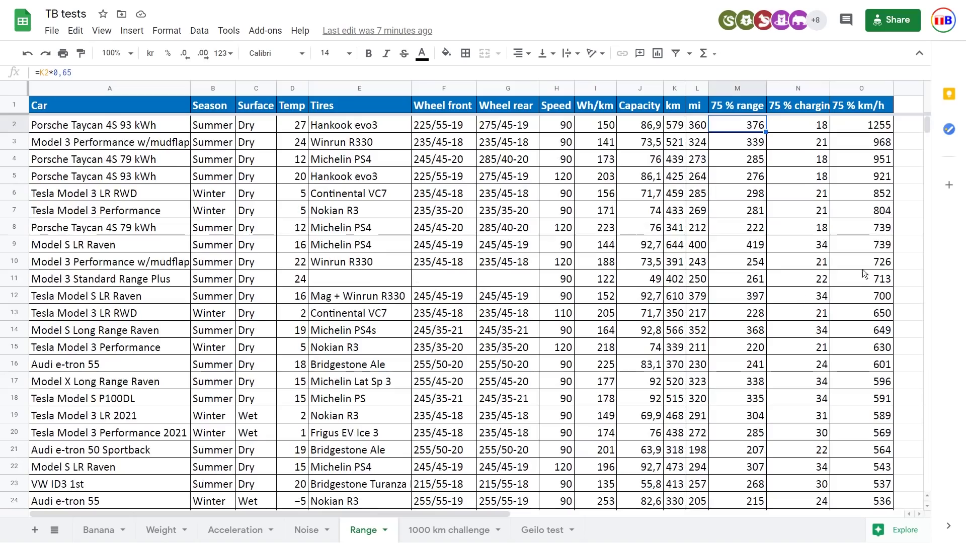
Undo both sorts so the Range table returns to original order, BMW i3s 120 Ah first
key("ctrl+z")
key("ctrl+z")
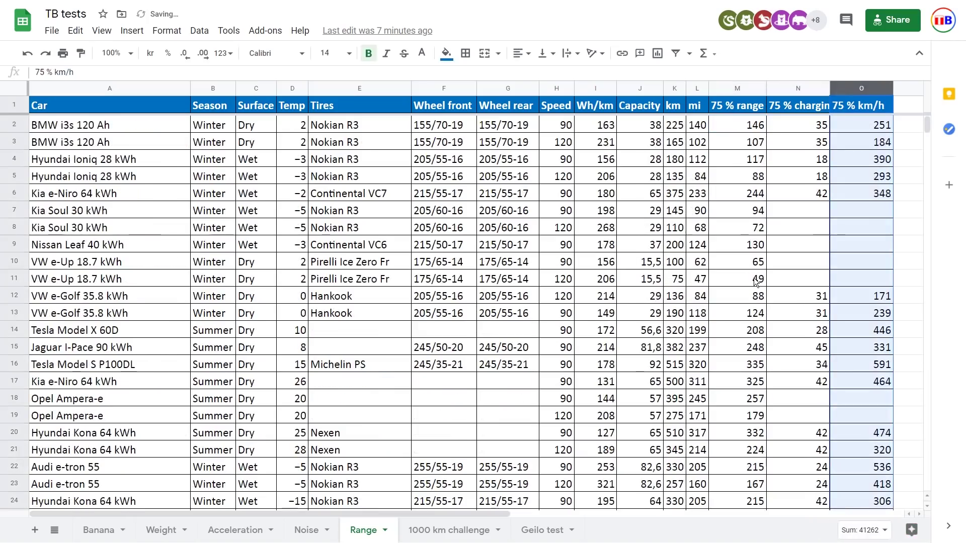
key("ctrl+z")
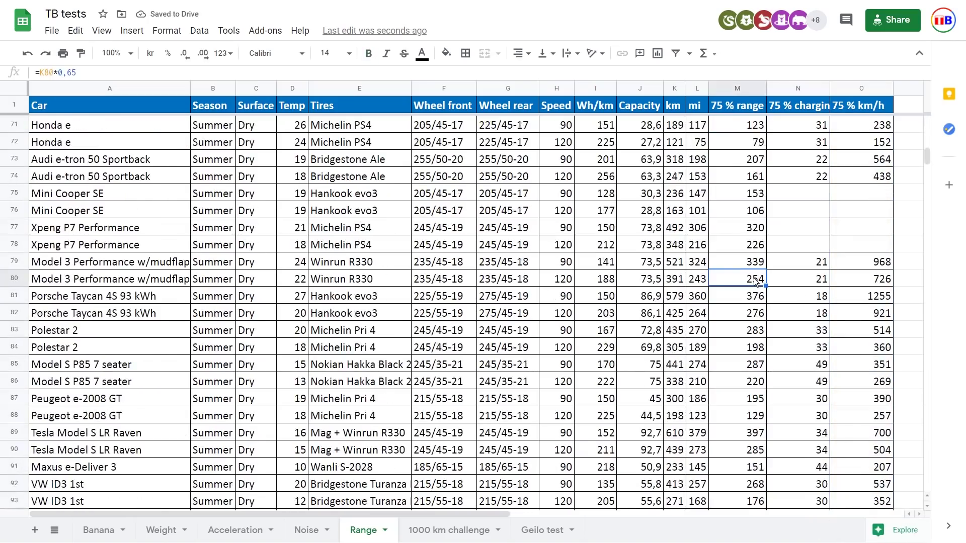